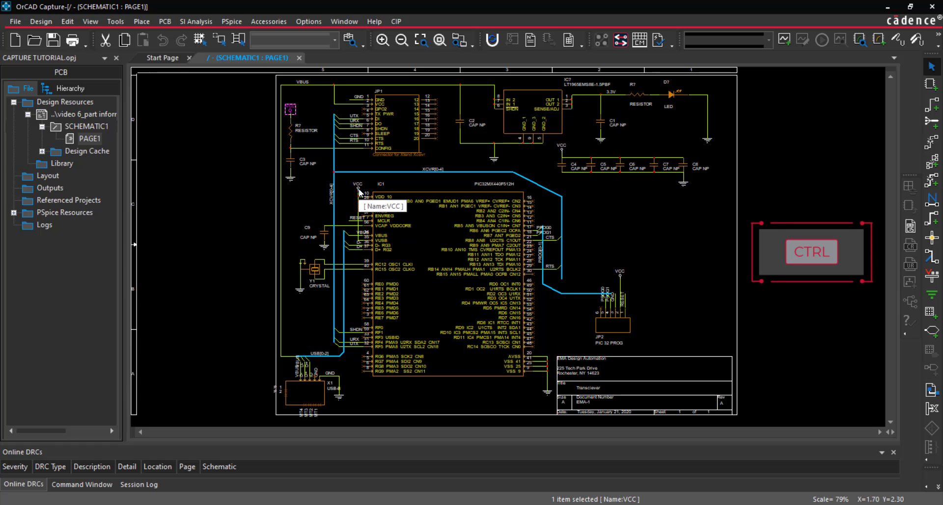
- Rename all four VCC power symbols on the schematic page to 3.3V in one edit of their Name property
left_click(360, 190, "ctrl")
left_click(620, 277, "ctrl")
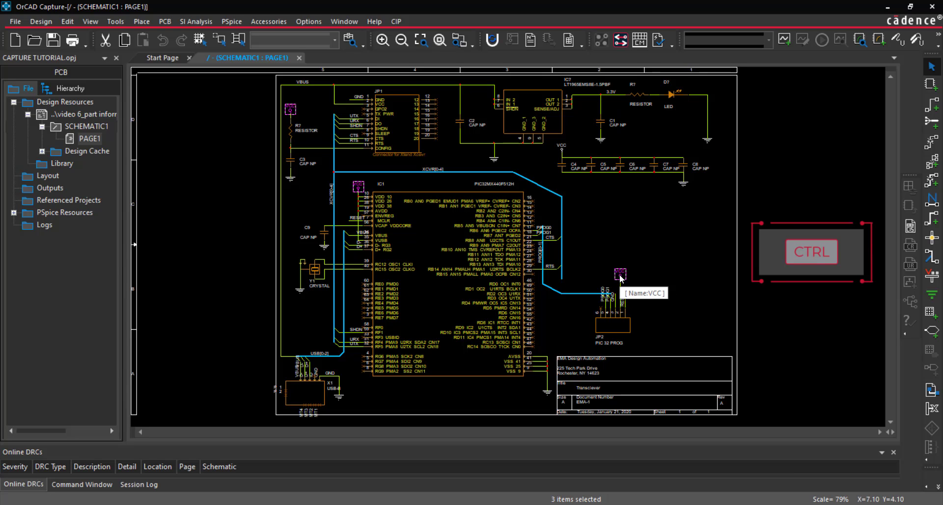
left_click(562, 150, "ctrl")
right_click(563, 150)
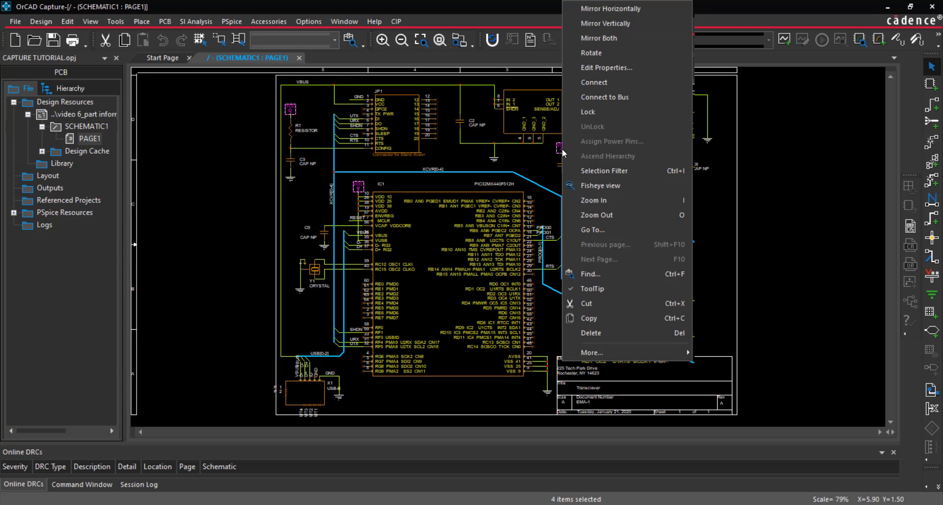
left_click(616, 68)
left_click(196, 169)
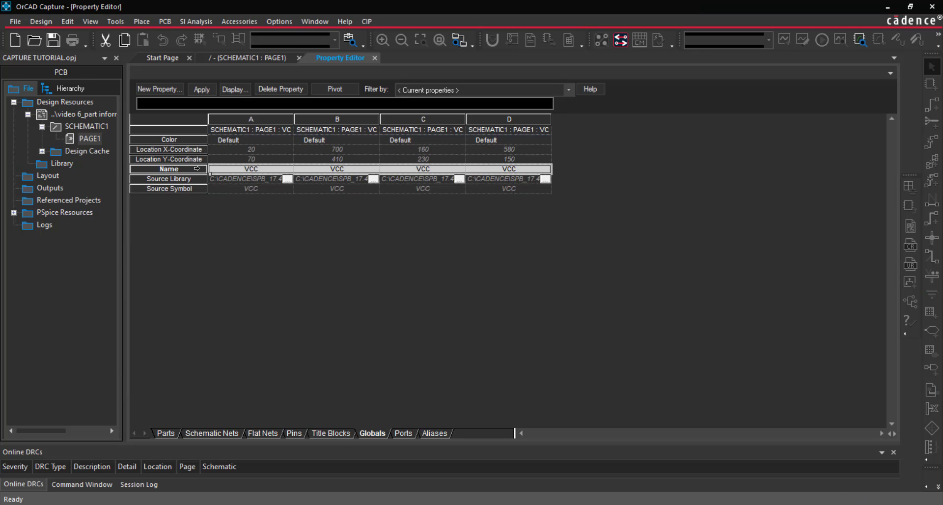
right_click(196, 169)
left_click(227, 242)
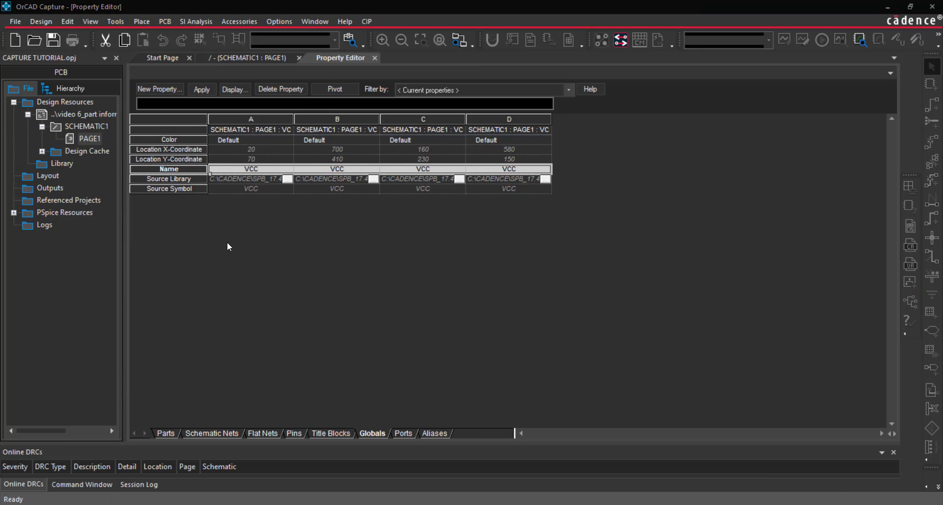
left_click(400, 246)
type("3.3V")
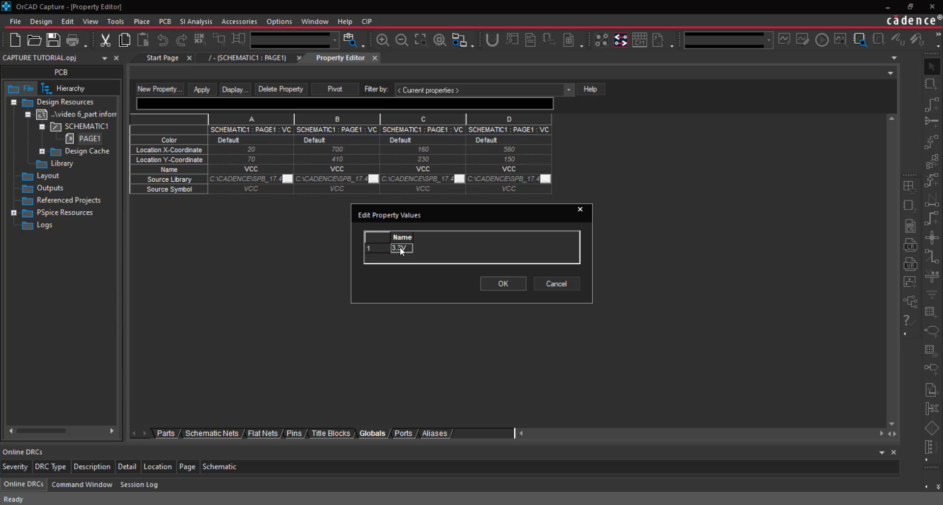
left_click(501, 288)
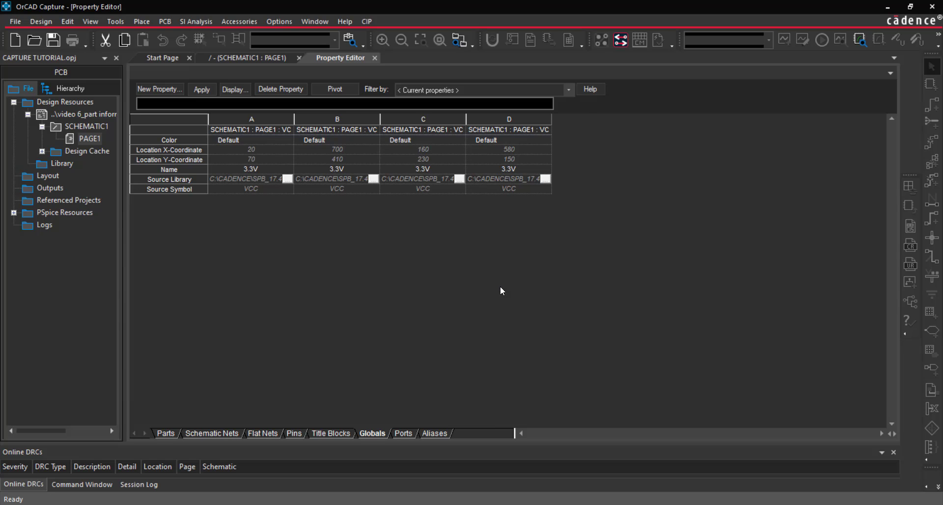
left_click(375, 58)
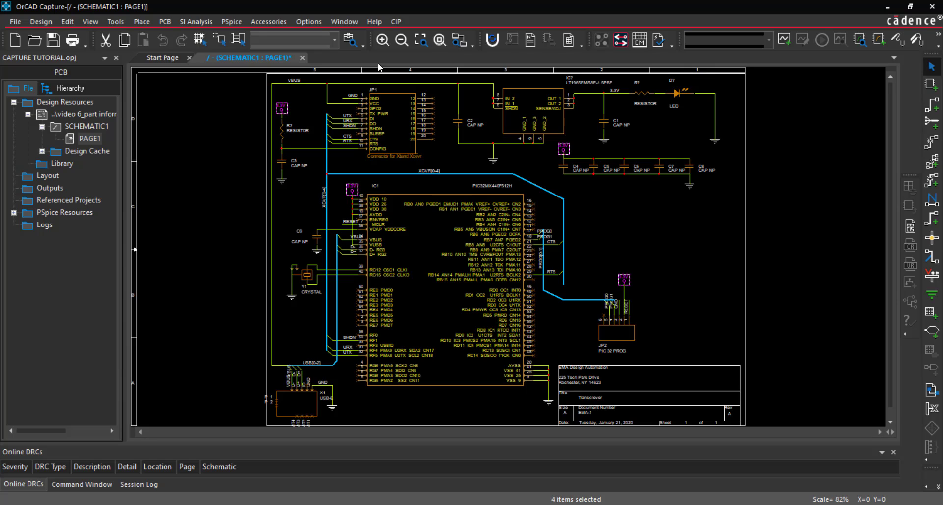
left_click(444, 149)
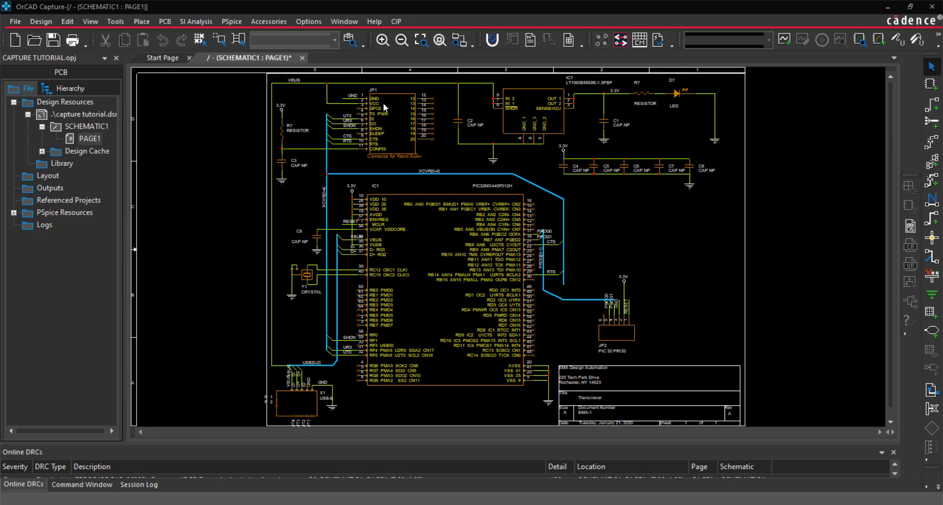
- Choose the VCC symbol from the CAPSYM library as the power symbol for placement
left_click(142, 21)
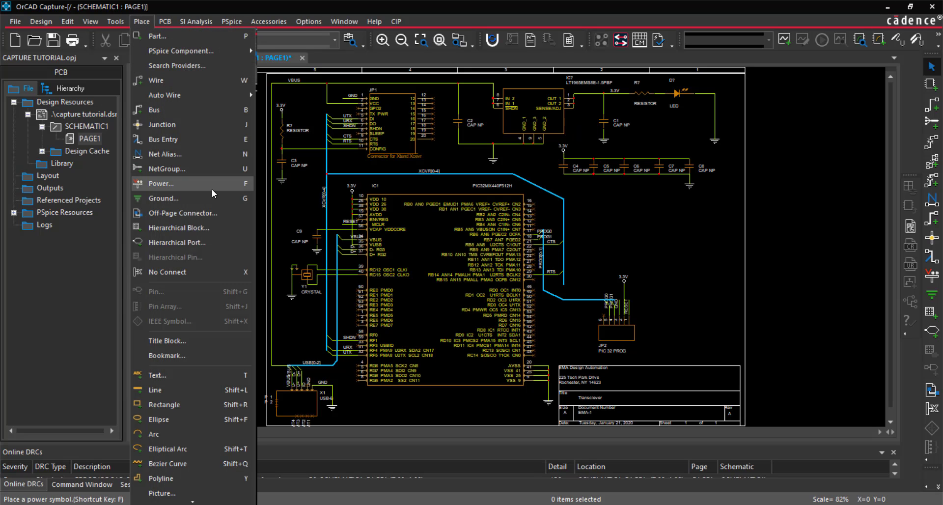
left_click(212, 187)
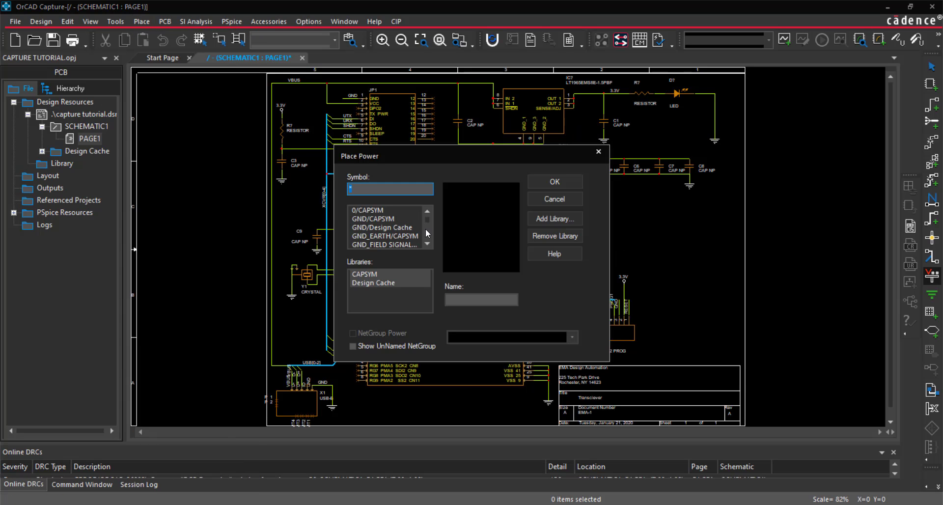
left_click(427, 243)
left_click(426, 243)
left_click(385, 235)
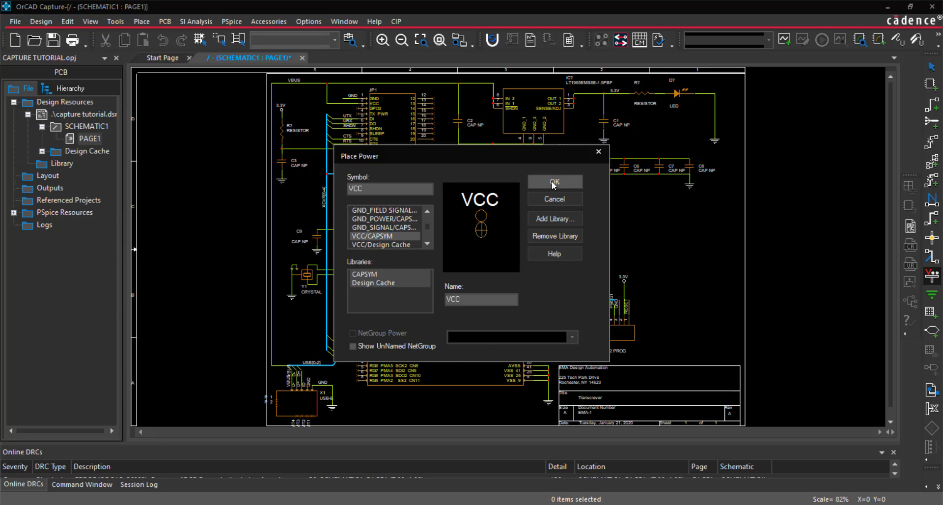
left_click(554, 182)
- Rename the attached power symbol to 3.3V, place it in the empty area below capacitors C4 to C6, and end placement
right_click(624, 208)
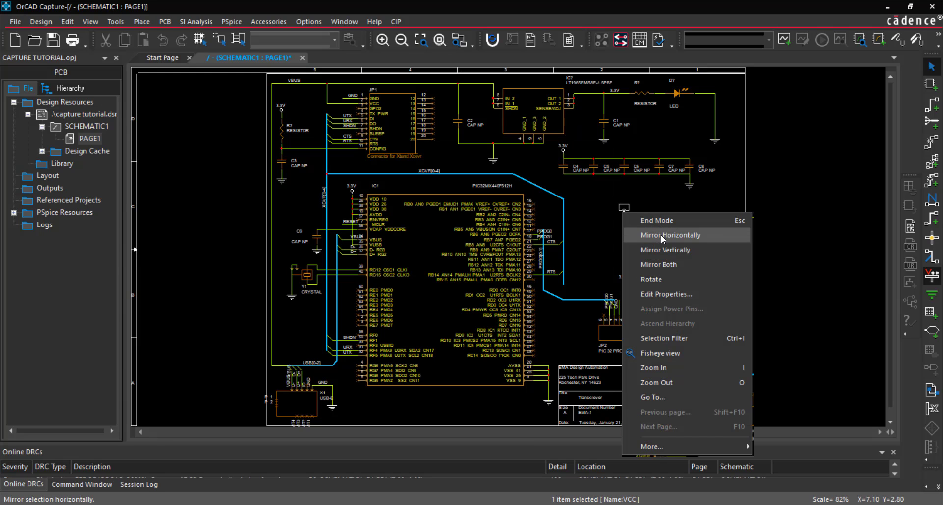
left_click(661, 293)
type("3")
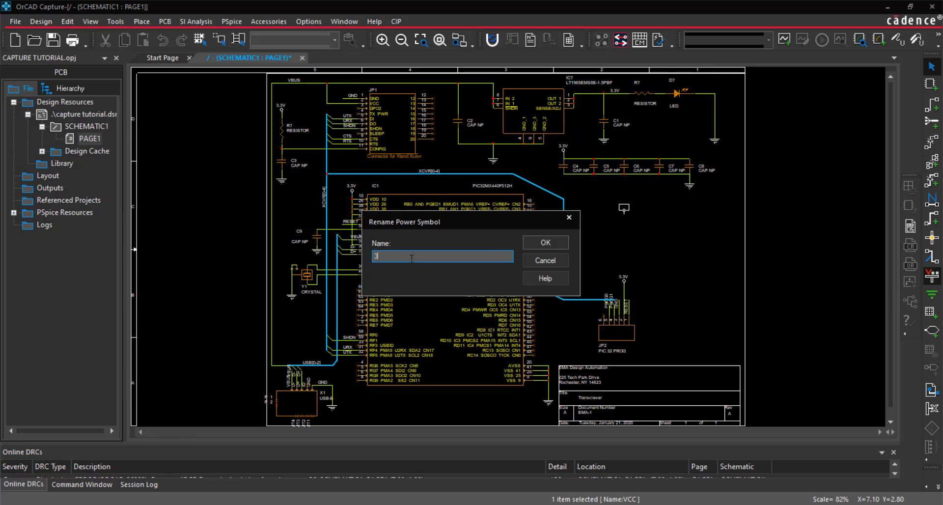
type(".3V")
key("Return")
left_click(612, 207)
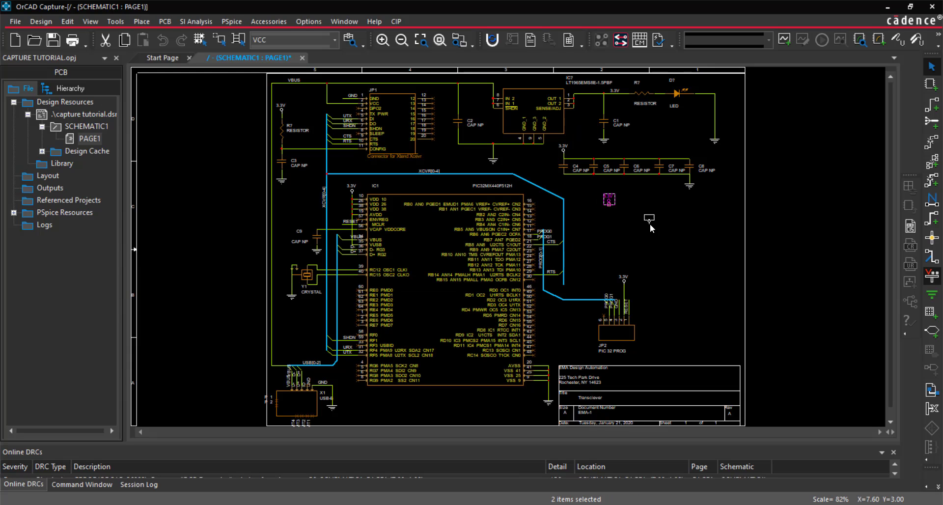
right_click(651, 224)
left_click(656, 232)
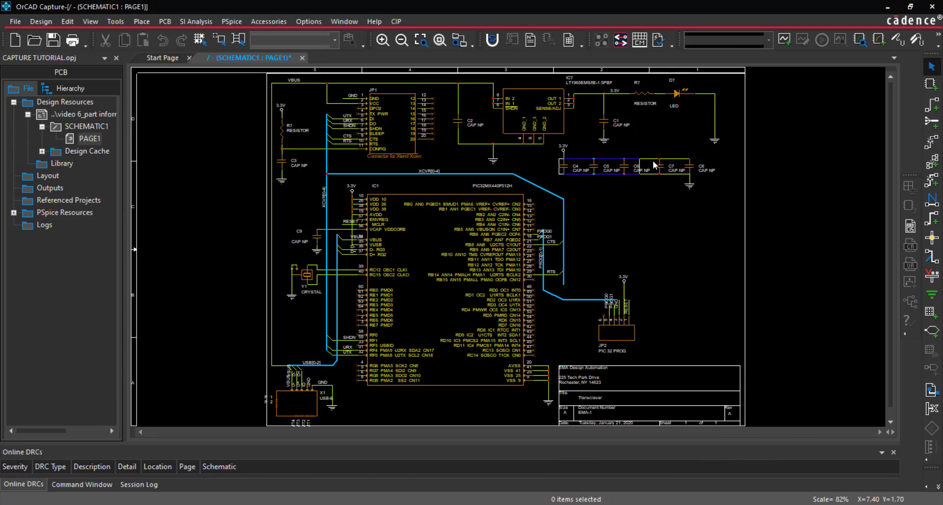
- Set the Value property of capacitors C4 through C8 to 0.1uF in one edit
left_click_drag(674, 161, 692, 161)
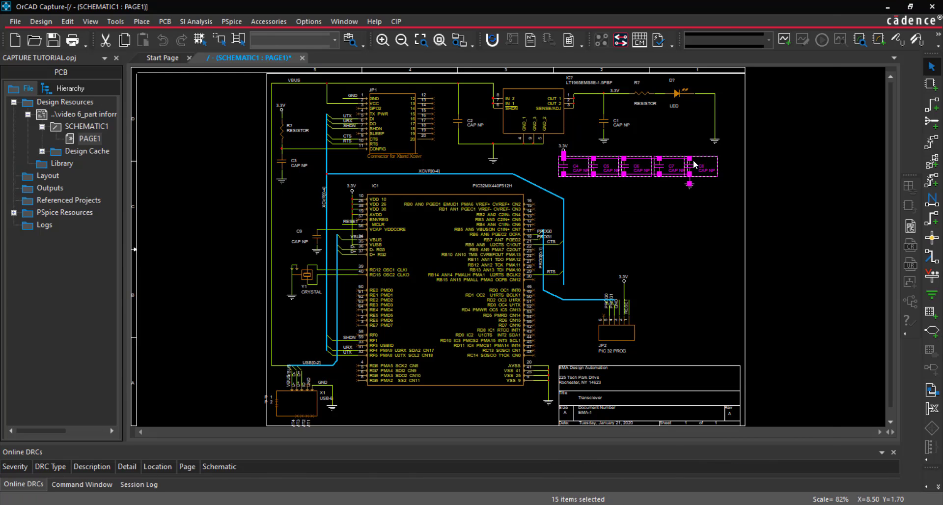
right_click(694, 164)
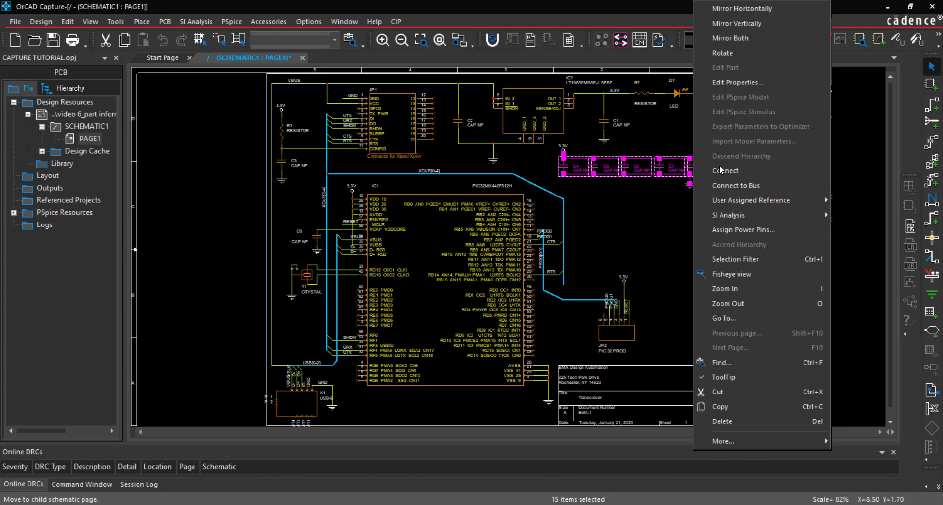
left_click(752, 81)
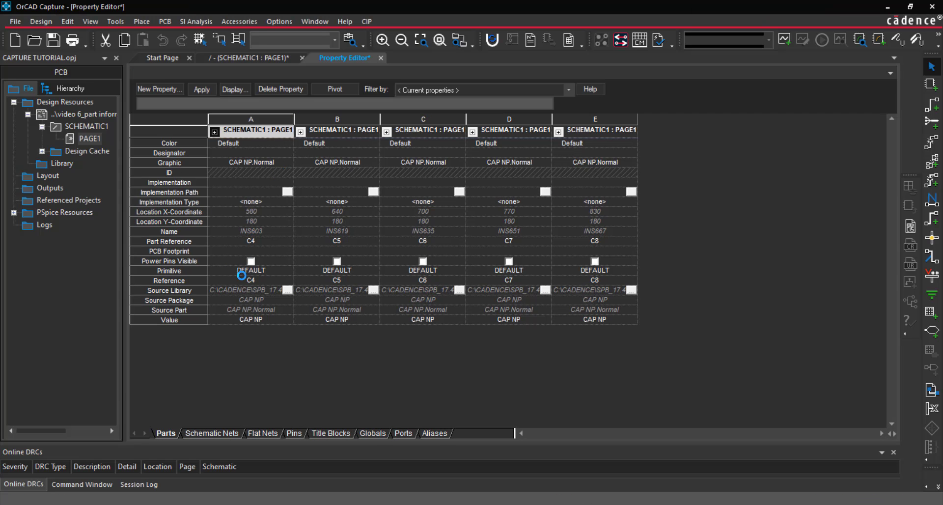
left_click(195, 319)
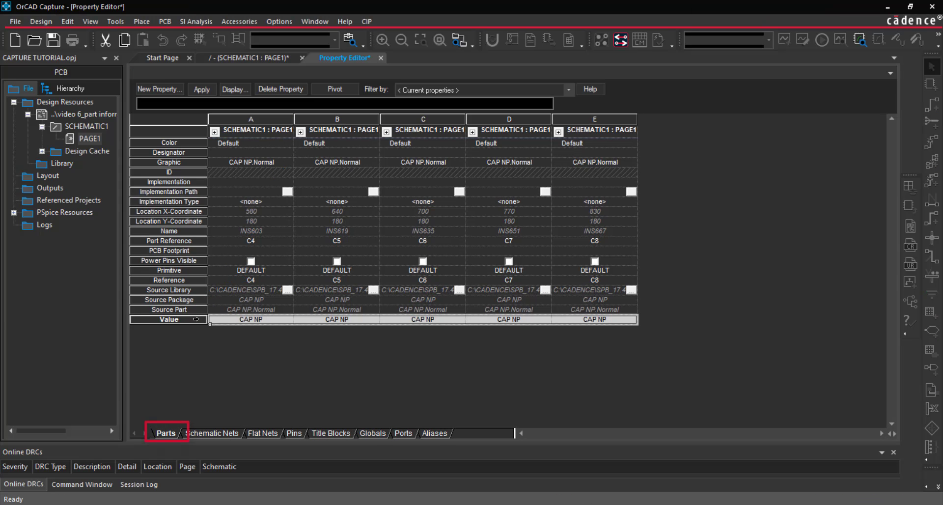
right_click(195, 319)
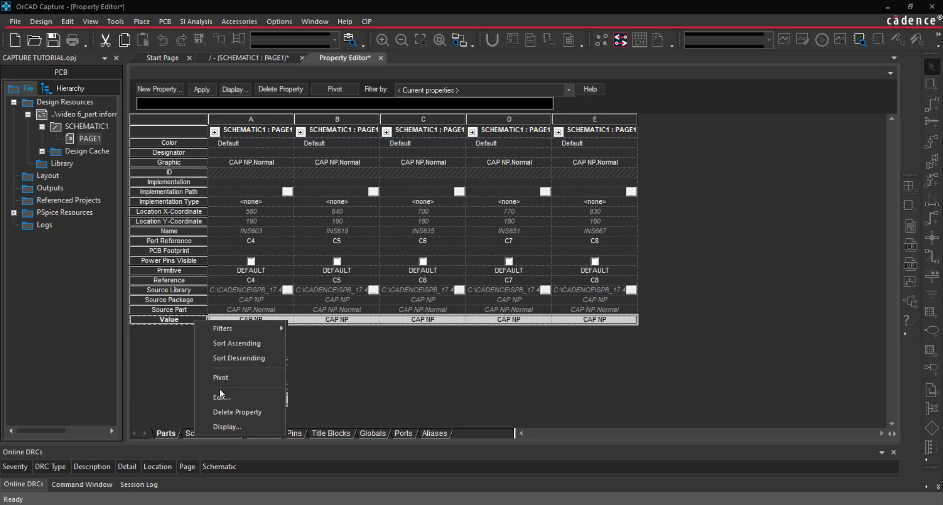
left_click(220, 396)
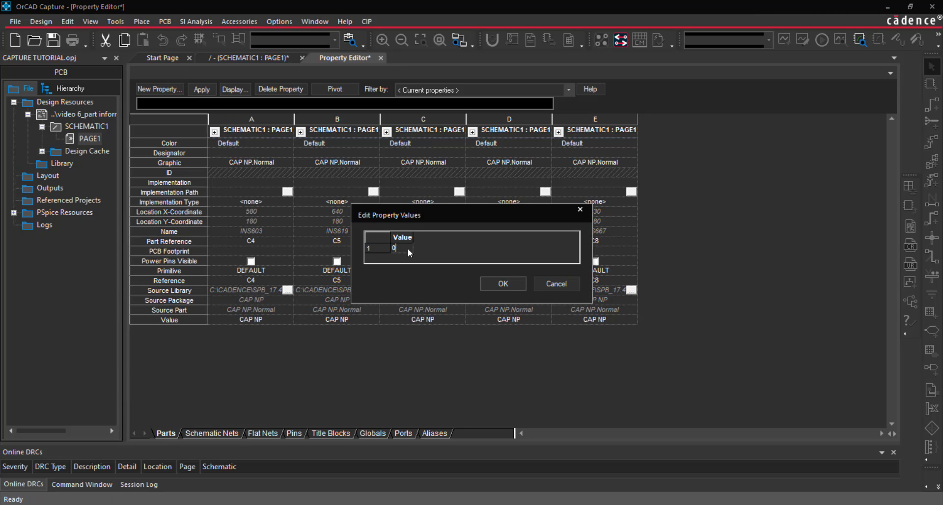
type("0.1uF")
left_click(503, 284)
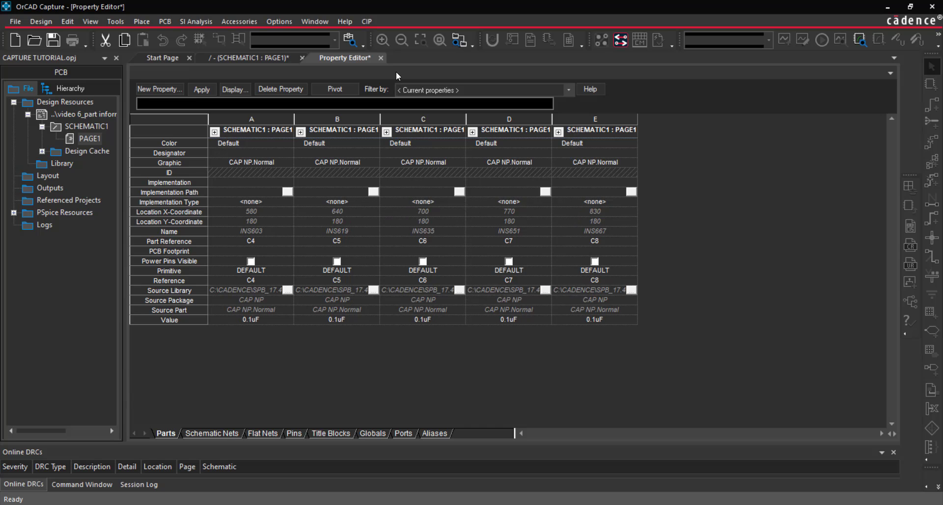
left_click(381, 58)
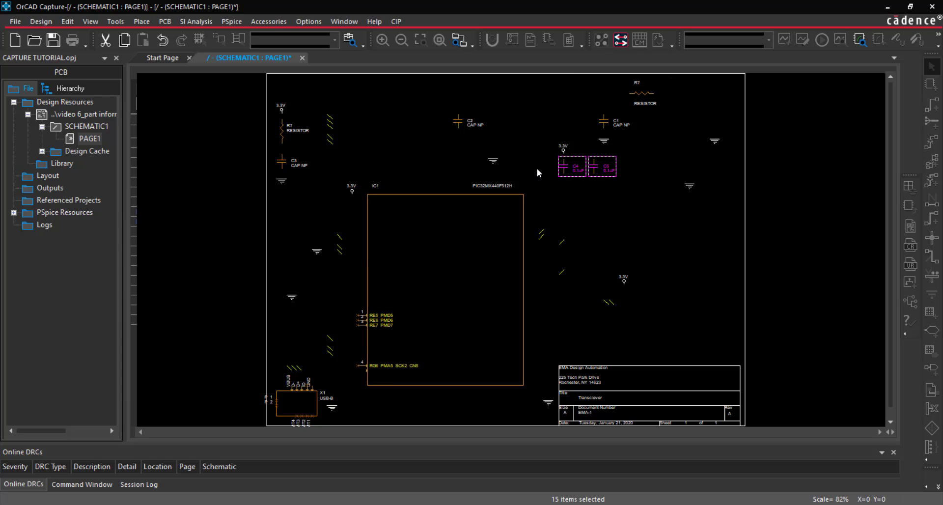
left_click(629, 206)
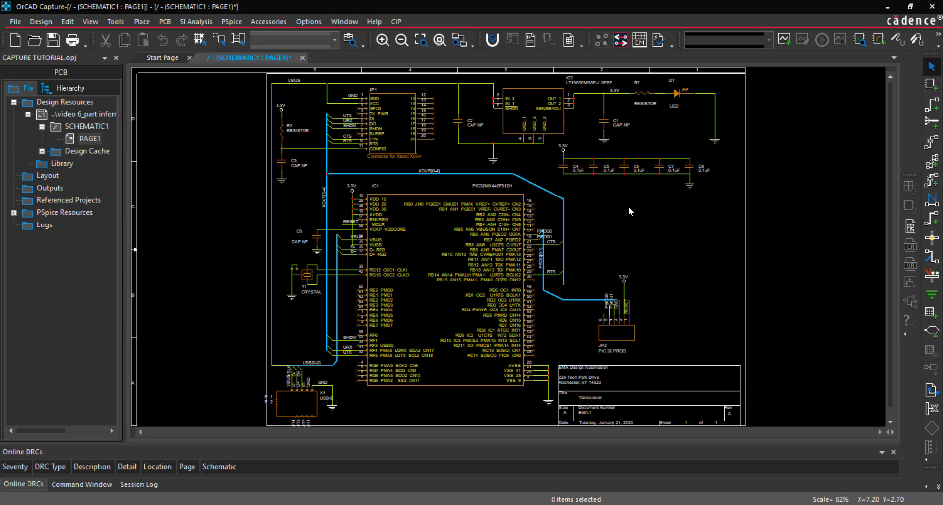
- Set the value of the resistor next to the LED to 150
double_click(646, 99)
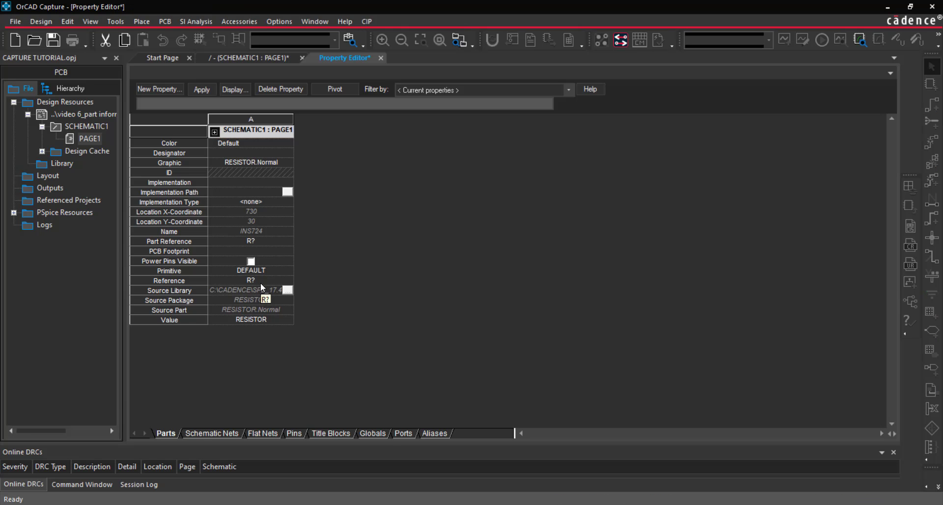
left_click(251, 319)
type("150")
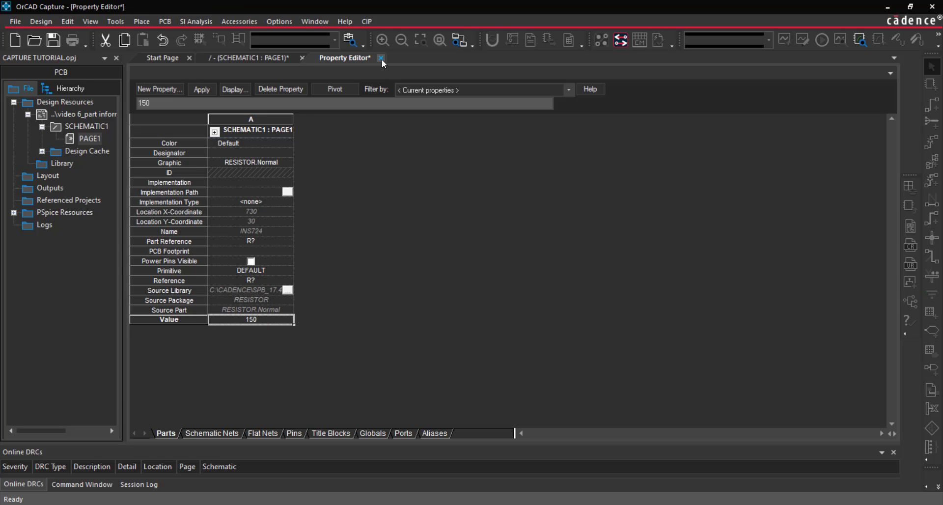
left_click(382, 58)
- Set the value of capacitor C1 to 100uF
double_click(605, 125)
left_click(231, 317)
type("100uF")
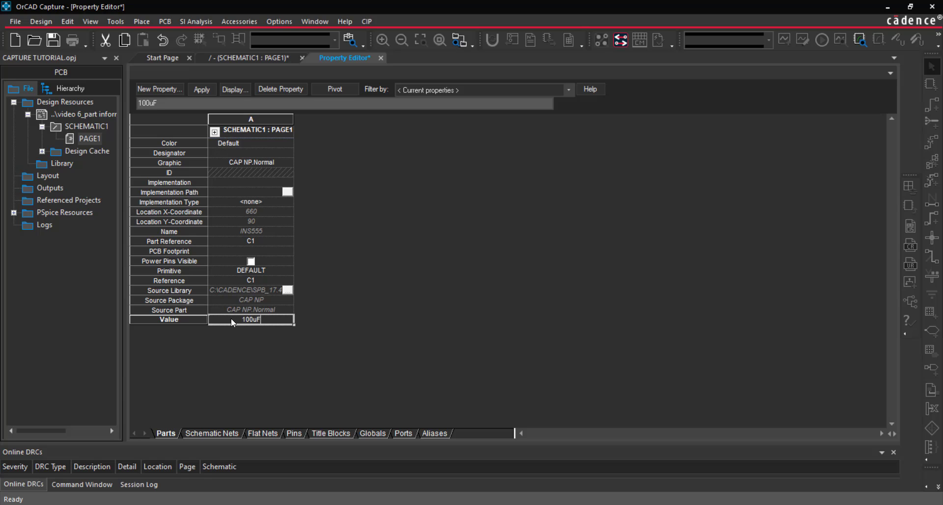
- Check the display format options for C1's Value property and return to the schematic without changing them
right_click(199, 325)
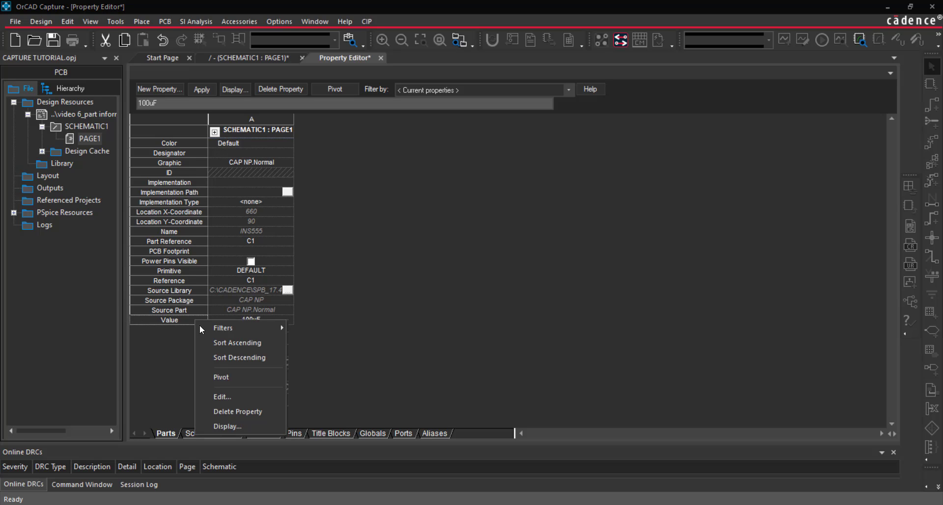
left_click(250, 426)
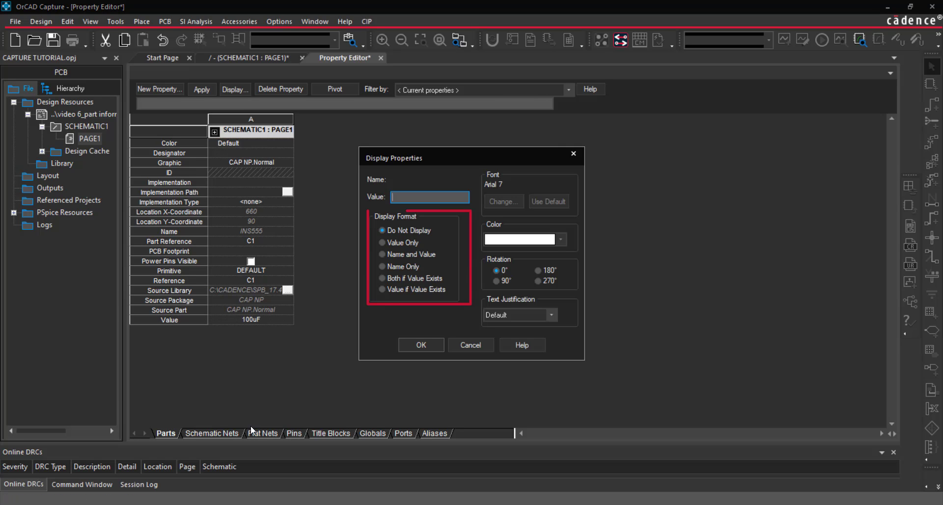
left_click(472, 345)
left_click(381, 58)
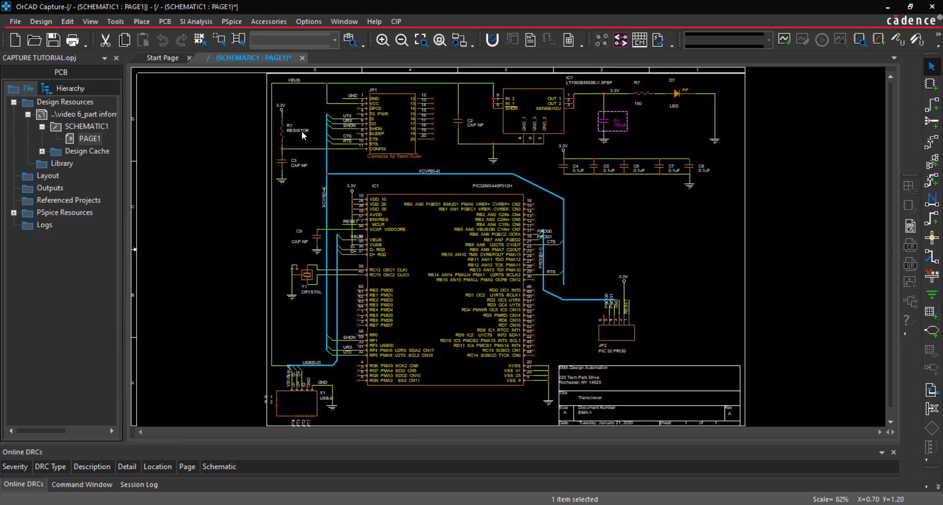
- Set the value of the resistor above capacitor C3 to 56K directly on the schematic
double_click(302, 130)
type("56K")
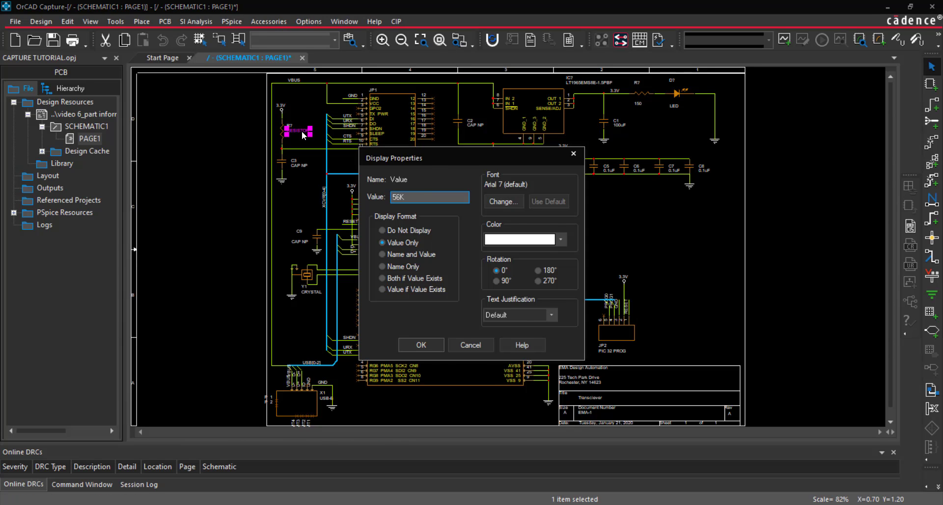
key("Return")
- Set the value of crystal Y1 to 8MHz directly on the schematic
double_click(317, 291)
type("8MHz")
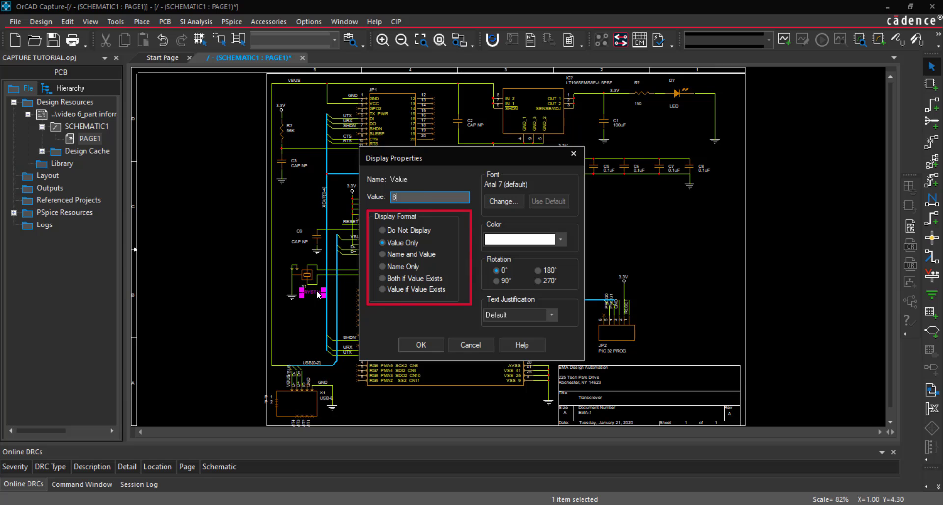
left_click(419, 345)
- Set the Value property of capacitors C2, C3 and C9 together to 10uF and return to the schematic
left_click(294, 162, "ctrl")
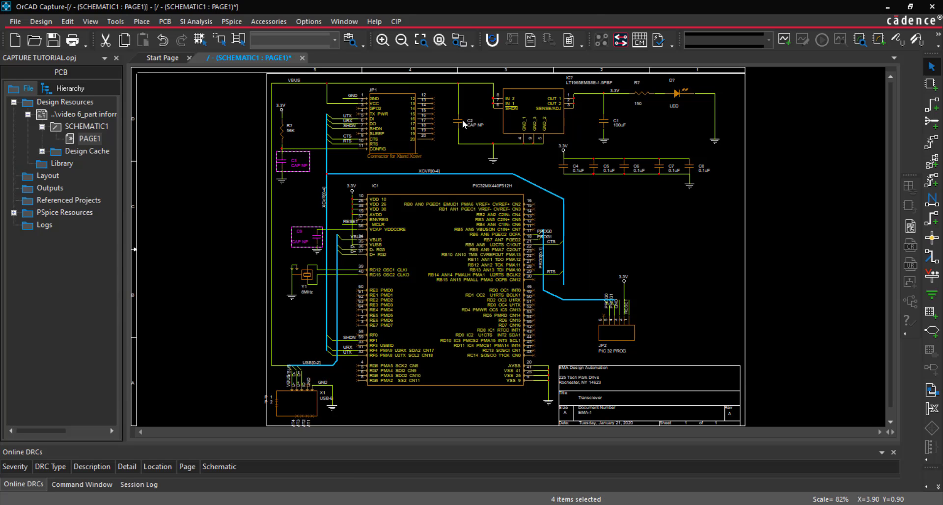
left_click(459, 120, "ctrl")
right_click(460, 122)
left_click(522, 84)
right_click(169, 319)
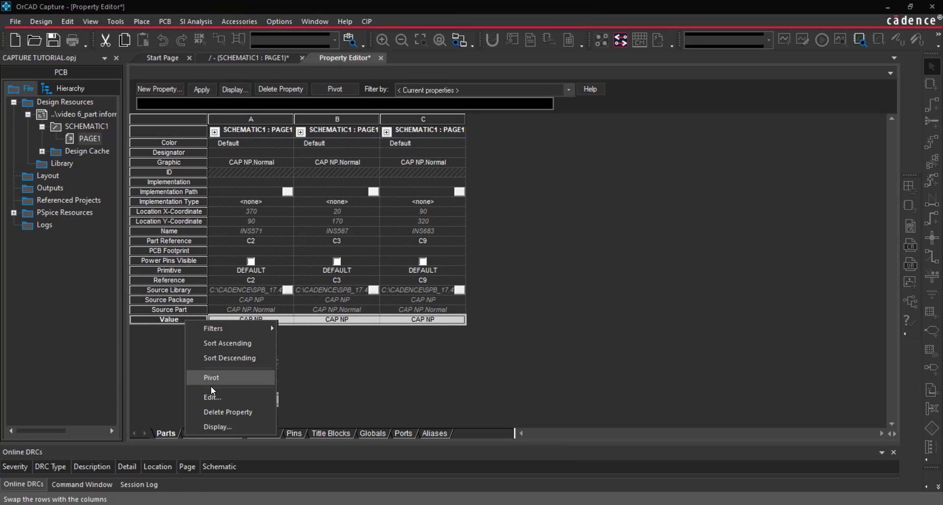
left_click(214, 397)
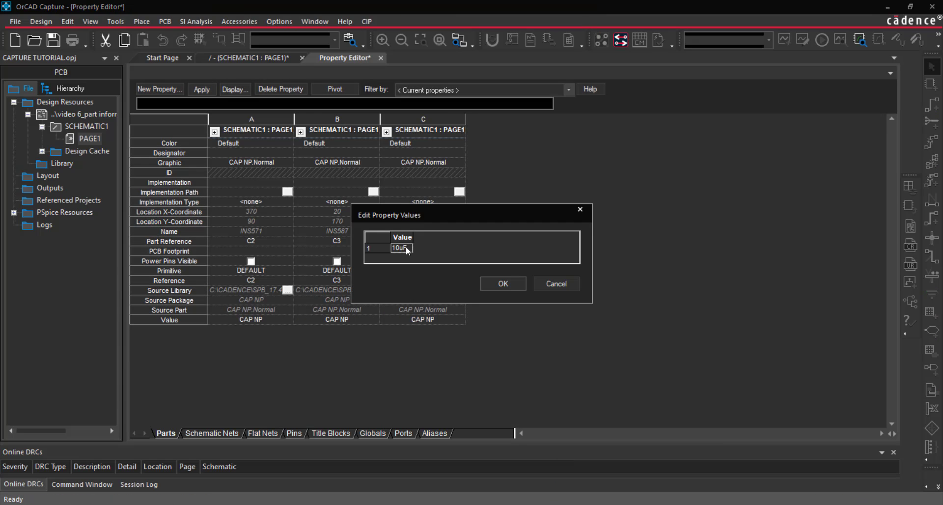
left_click(488, 278)
left_click(381, 58)
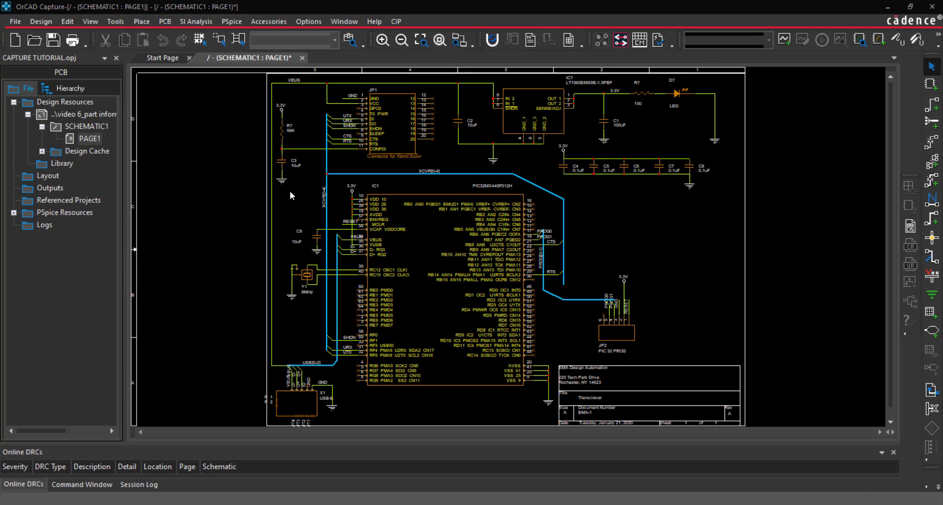
- Open the object properties of all parts on PAGE1 and set the PCB footprint of capacitor C1 to 1210
right_click(96, 142)
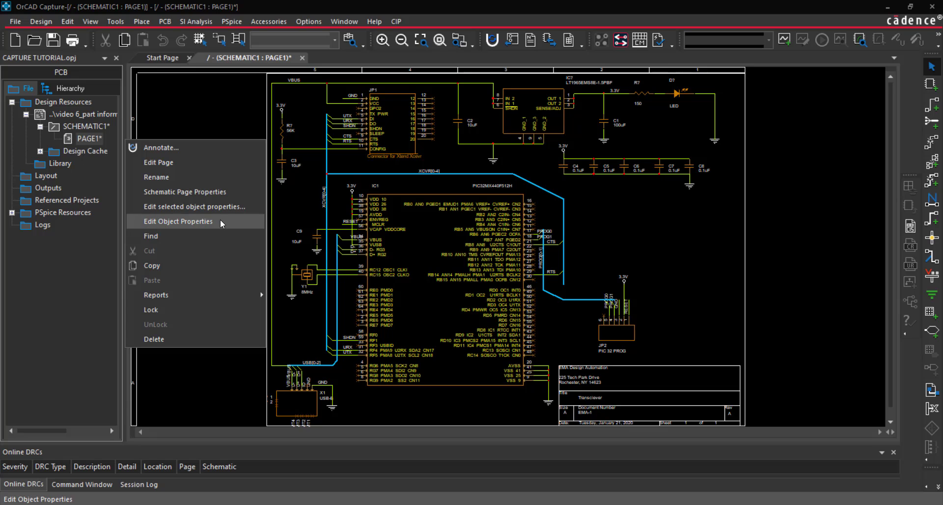
left_click(220, 221)
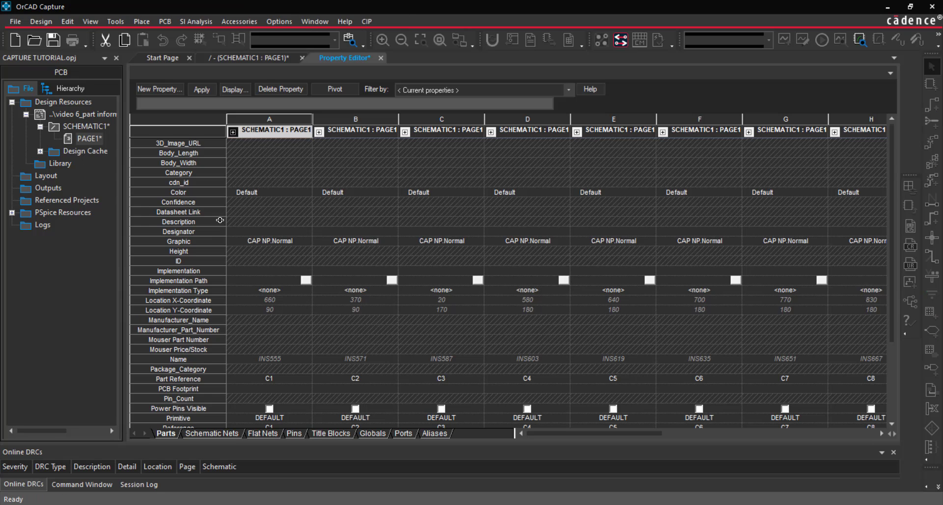
left_click(178, 389)
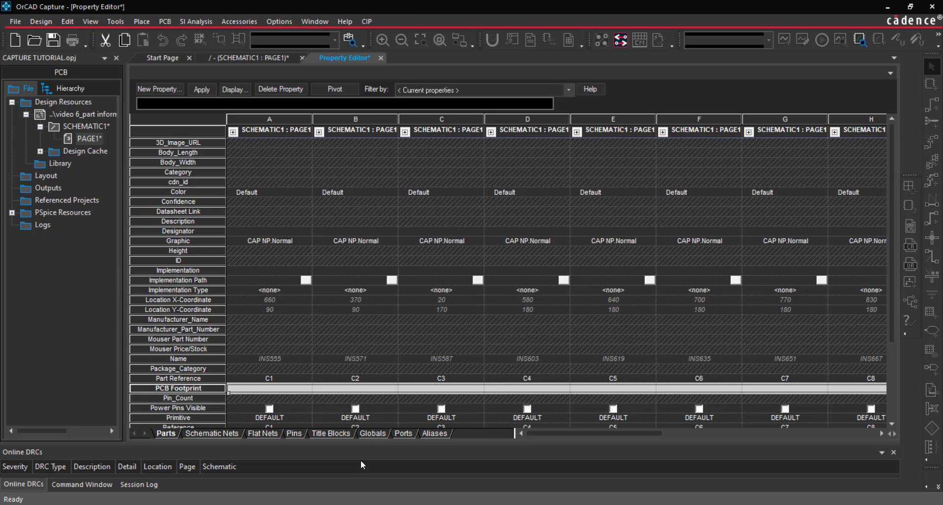
left_click_drag(597, 436, 809, 433)
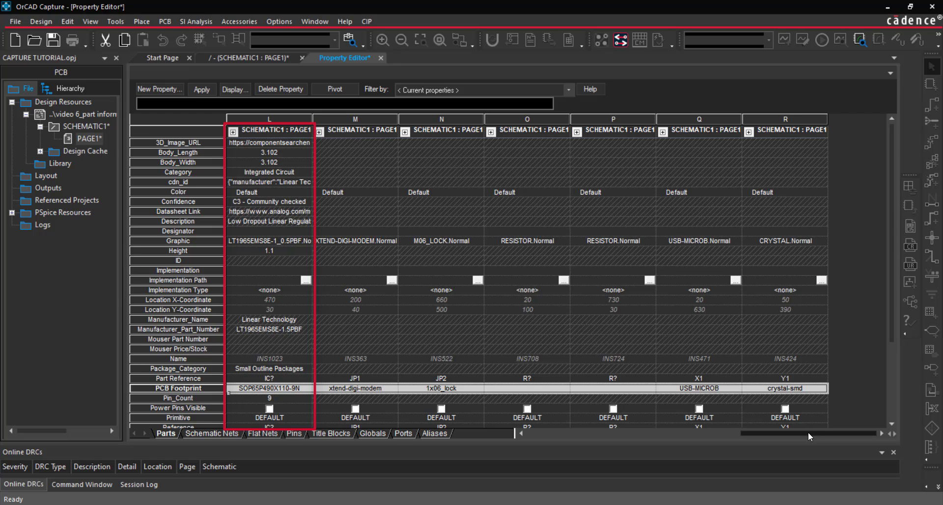
left_click_drag(808, 432, 600, 441)
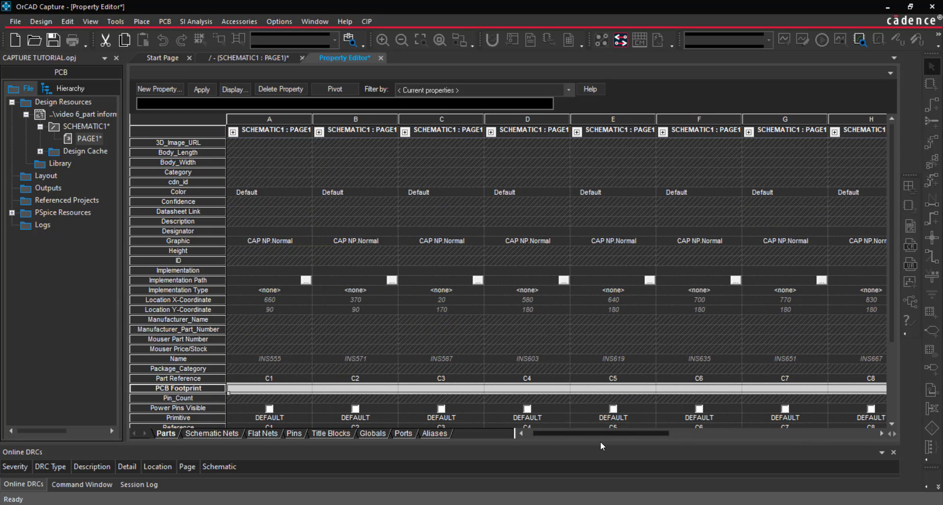
left_click(276, 390)
type("1210")
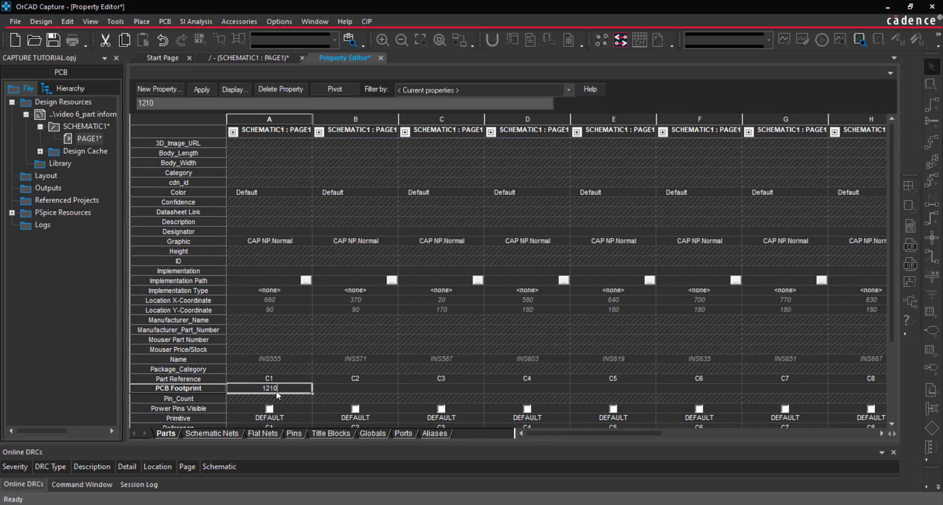
left_click(337, 387)
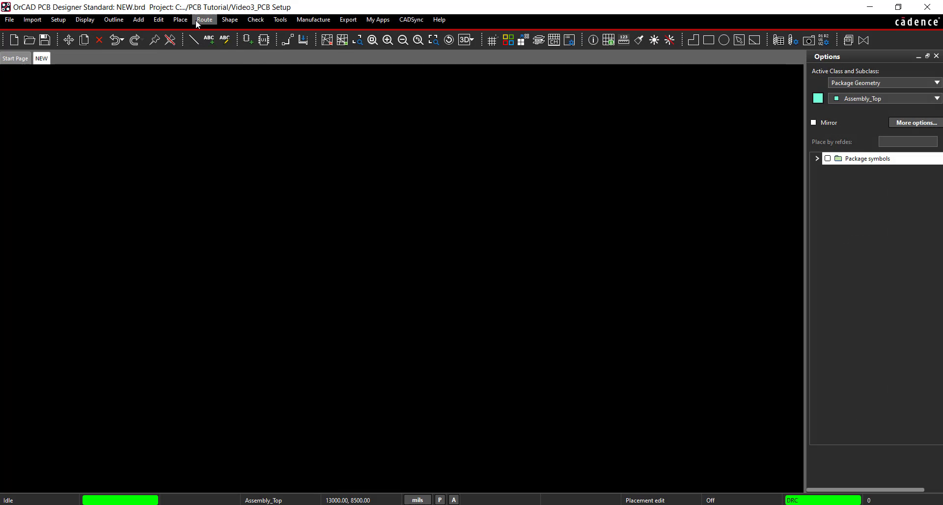
- In OrCAD PCB Designer, open manual placement with library definitions included, list the package symbols and preview 0402-CAP
left_click(181, 20)
left_click(189, 32)
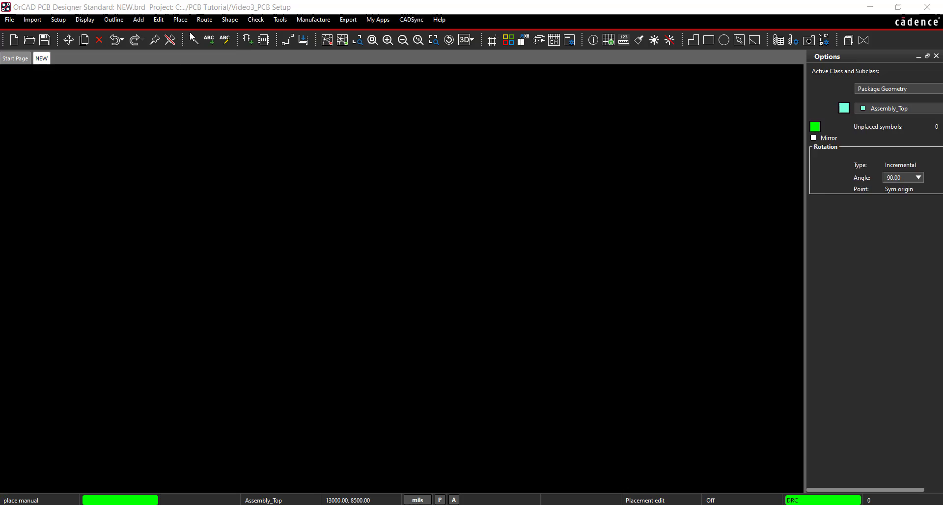
left_click(592, 191)
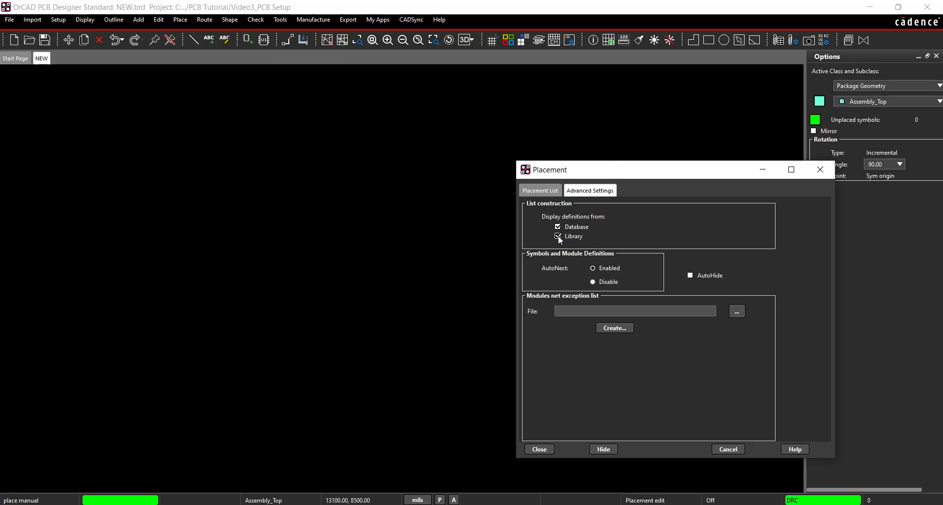
left_click(545, 191)
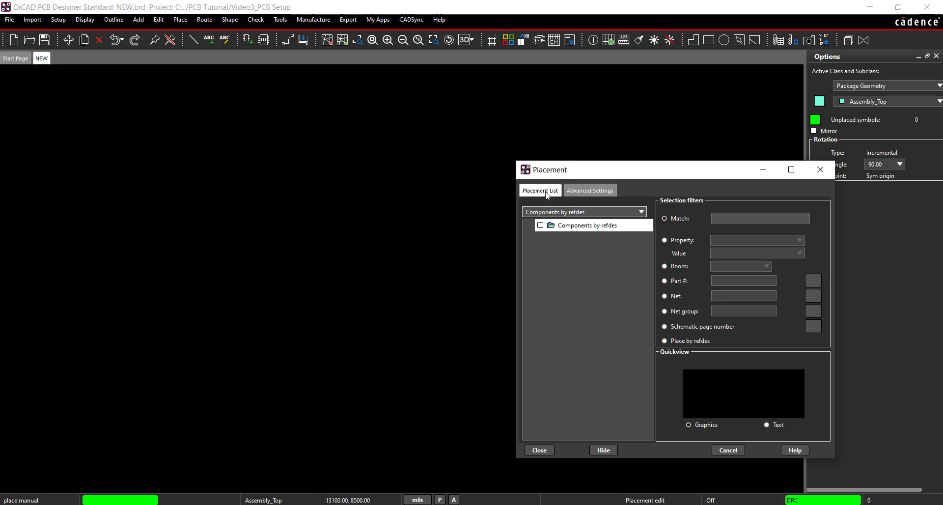
left_click(597, 217)
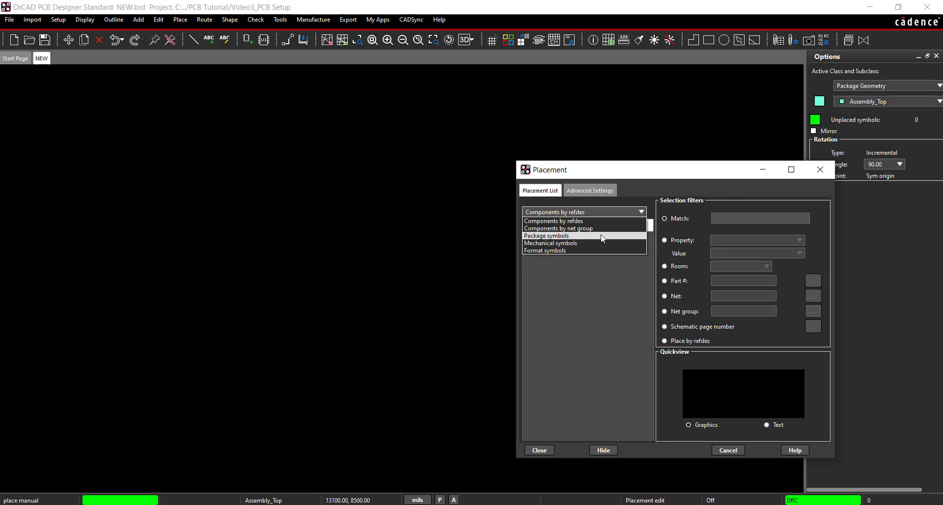
left_click(600, 236)
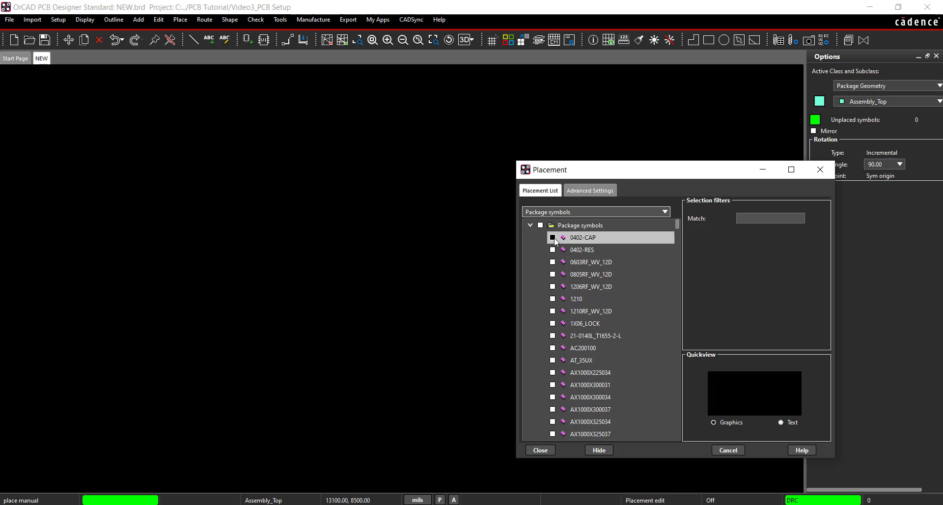
left_click(578, 239)
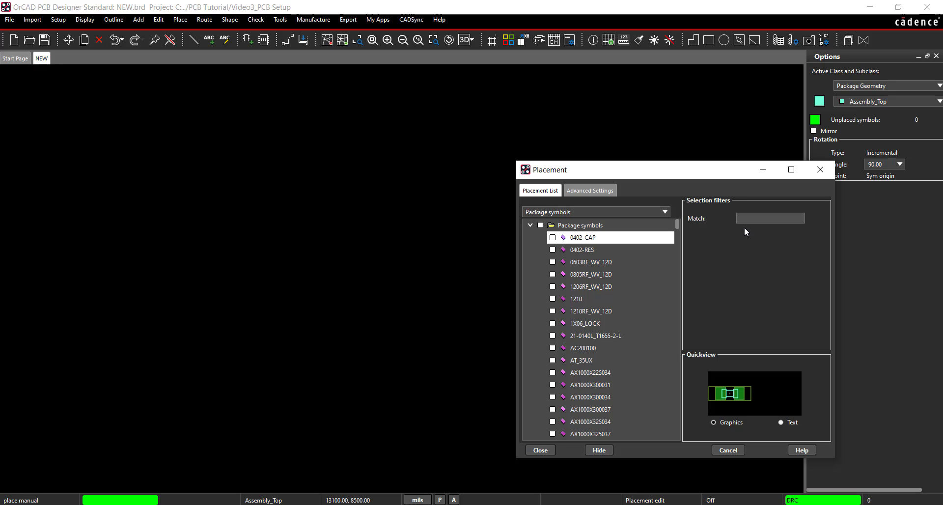
- Filter the package symbols by *0402* and select the 0402-CAP footprint for checking
left_click(753, 218)
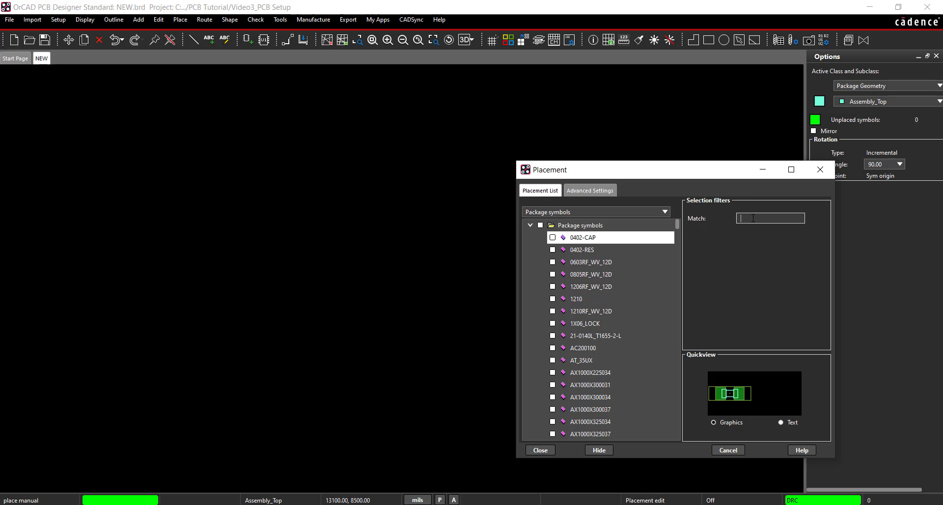
type("*0402*")
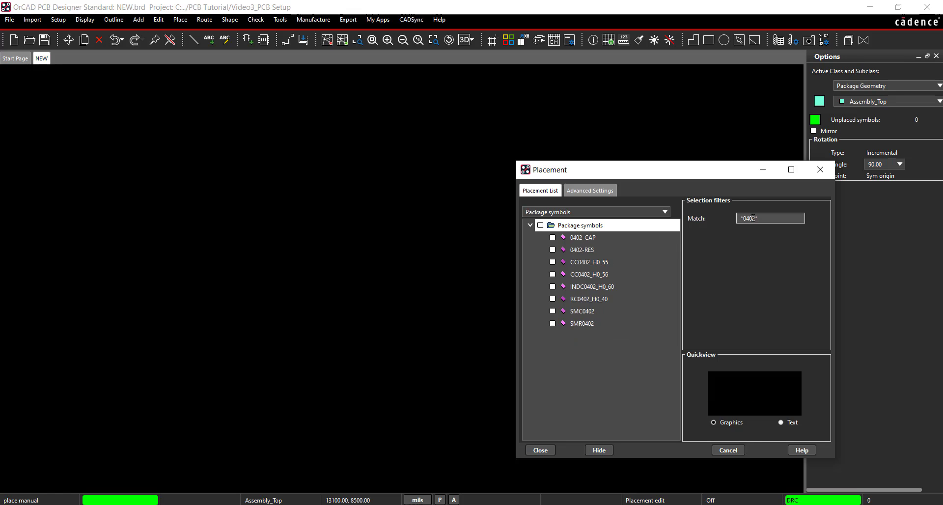
left_click(594, 239)
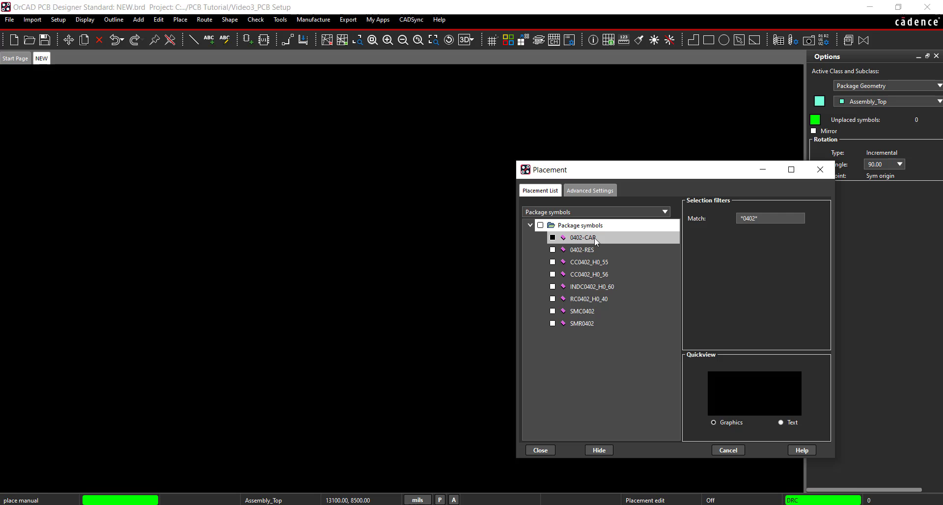
left_click(553, 238)
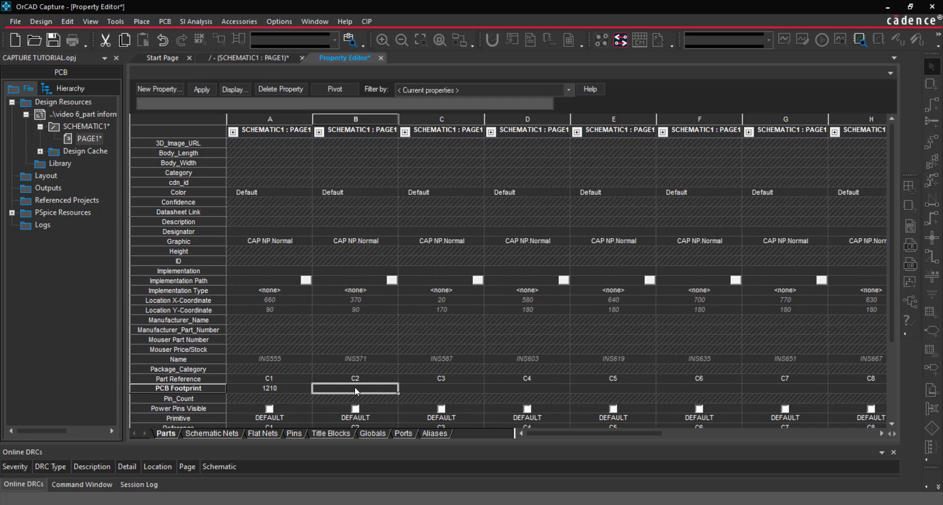
- Back in OrCAD Capture, set the PCB footprint of capacitors C2 through C9 to 0402-cap
type("0402-cap")
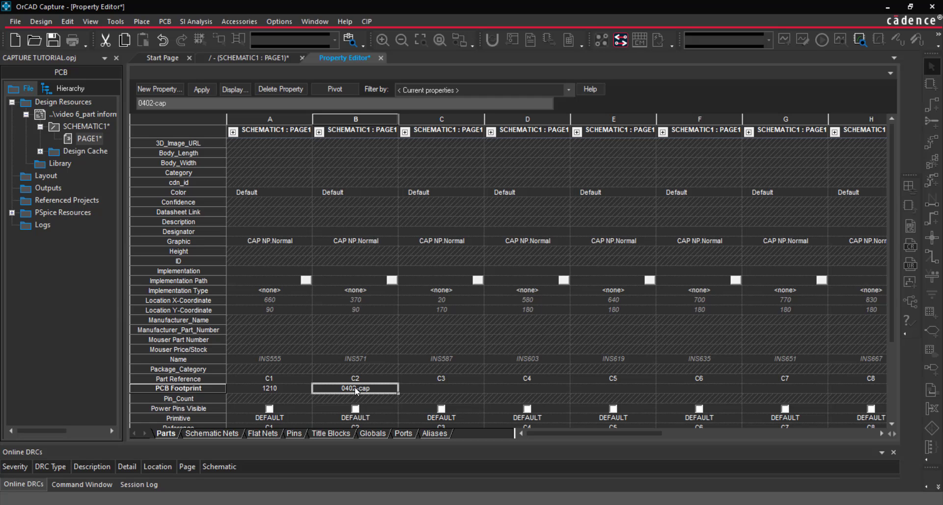
key("Tab")
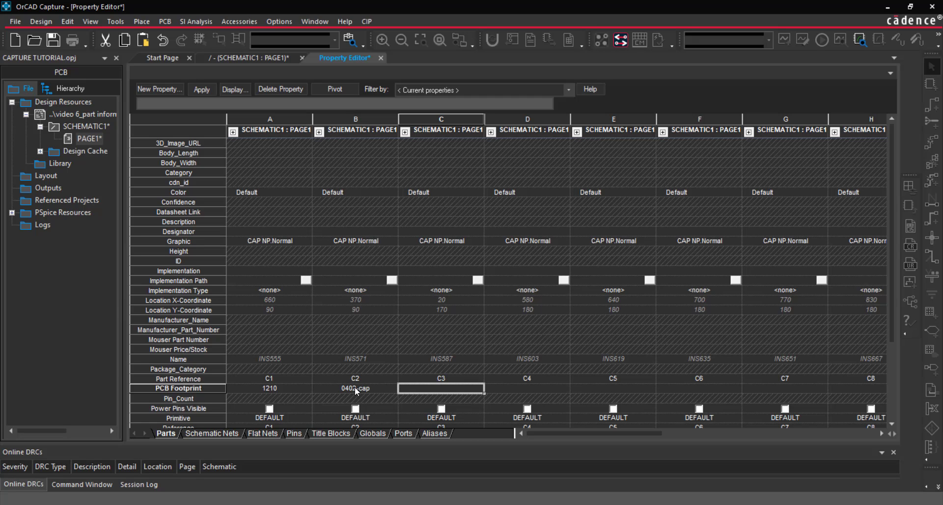
type("0402-cap")
key("Tab")
type("0402-cap")
key("Tab")
type("0402-cap")
key("Tab")
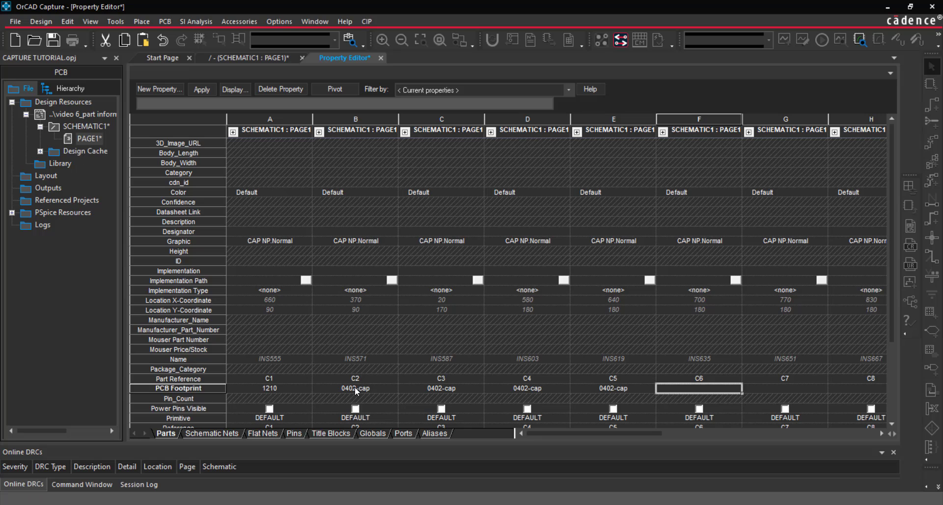
type("0402-cap")
key("Tab")
type("0402-cap")
key("Tab")
type("0402-cap")
key("Tab")
type("0402-cap")
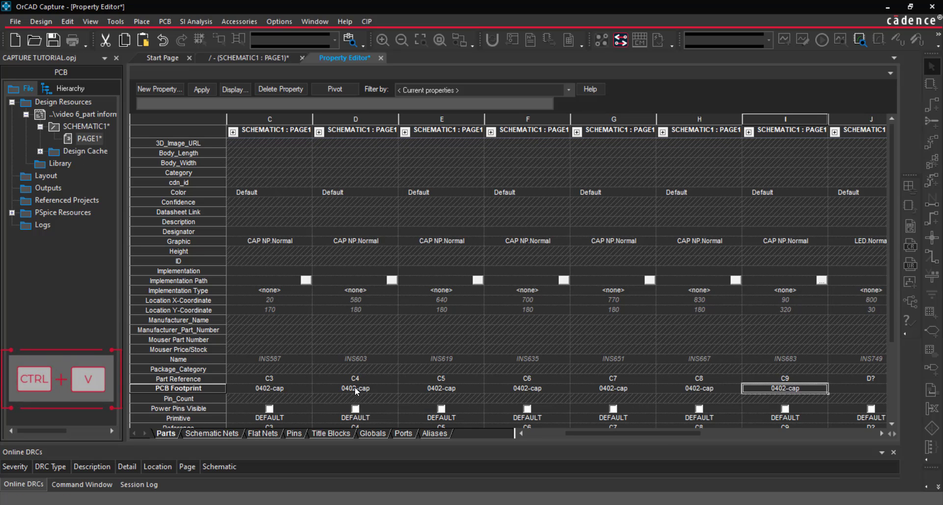
key("Tab")
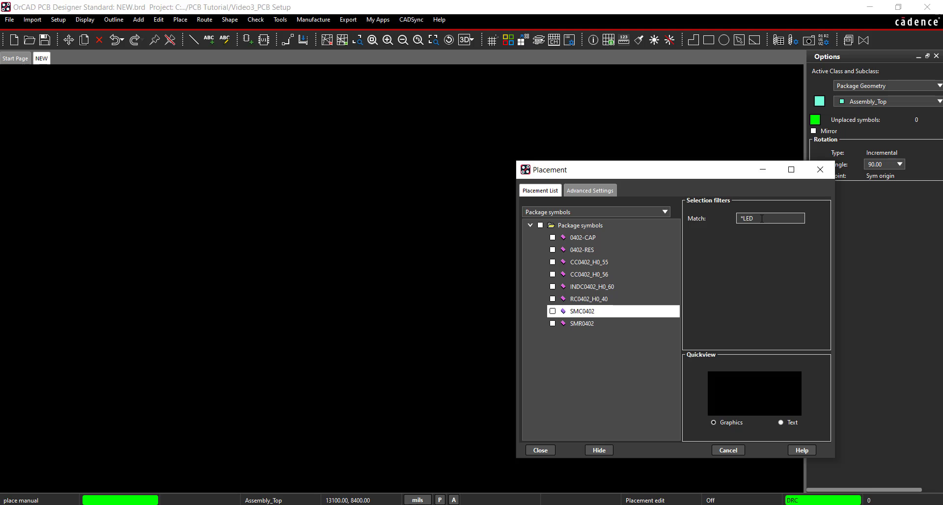
- Look up *LED* package symbols in PCB Designer, check LED_LNJ, and assign LED_LNJ as the LED's PCB footprint in Capture
key("Return")
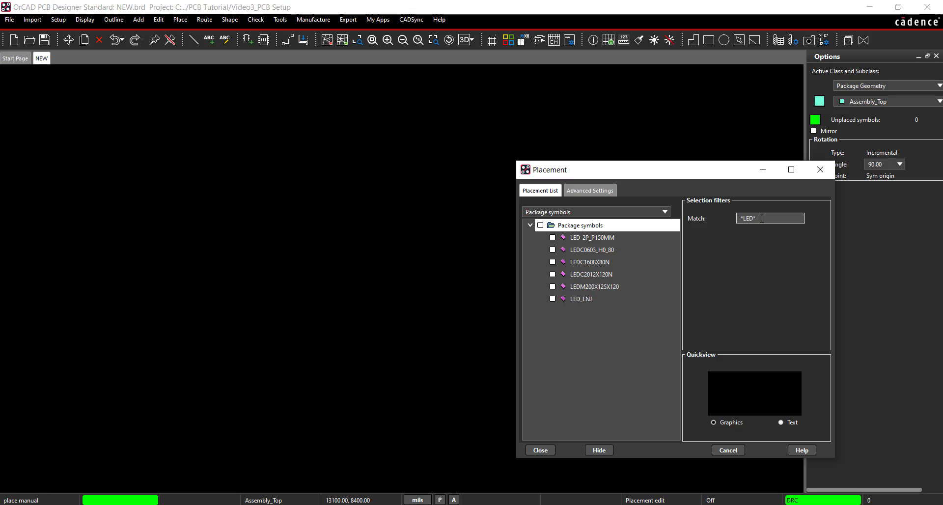
left_click(552, 299)
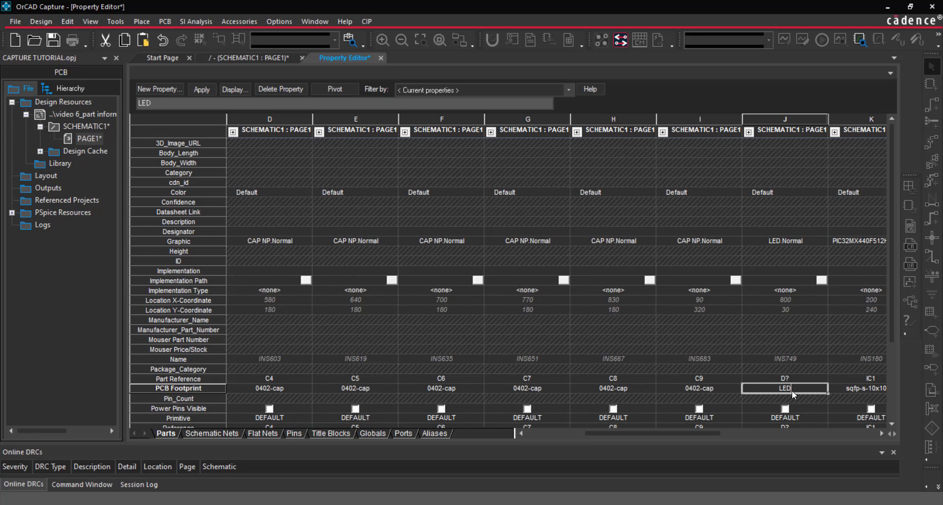
type("LNJ")
key("Tab")
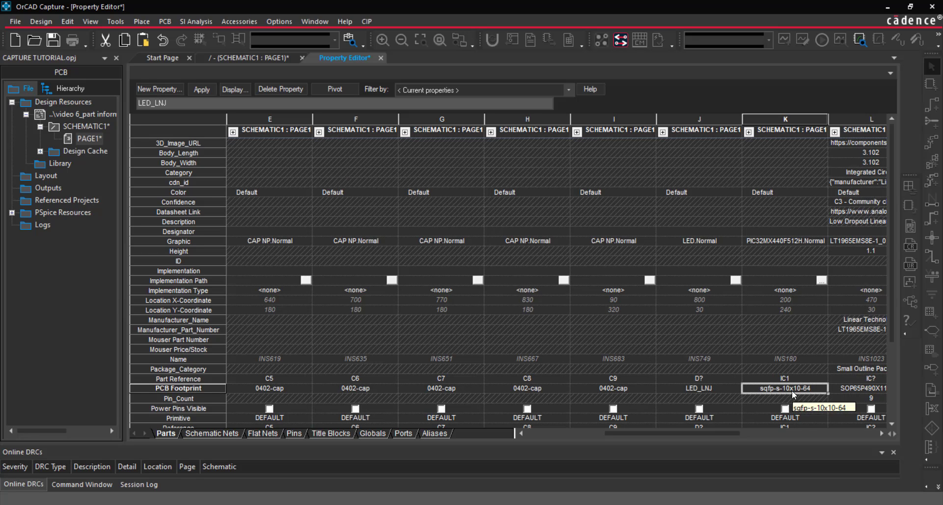
- Set the PCB footprint of both resistors to 0402-res and close the property editor
left_click(881, 435)
left_click(881, 434)
left_click(729, 389)
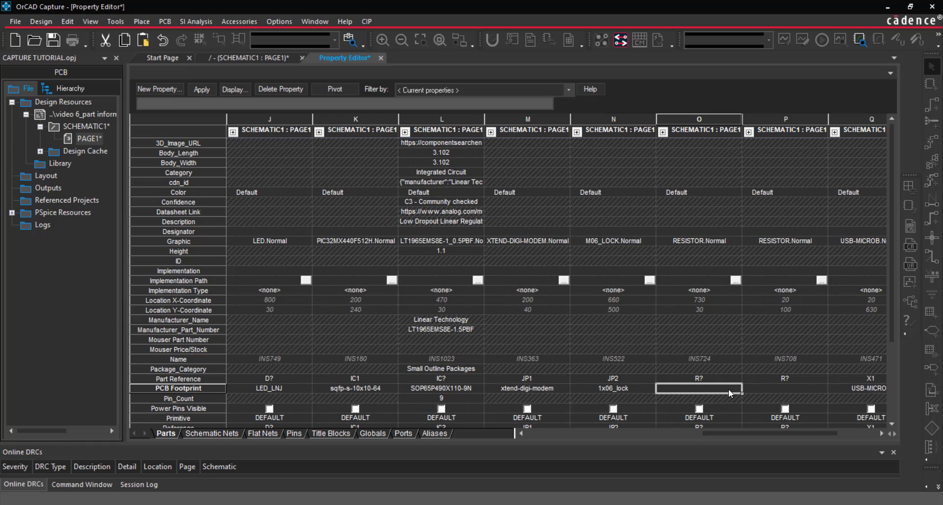
type("0402-res")
key("Tab")
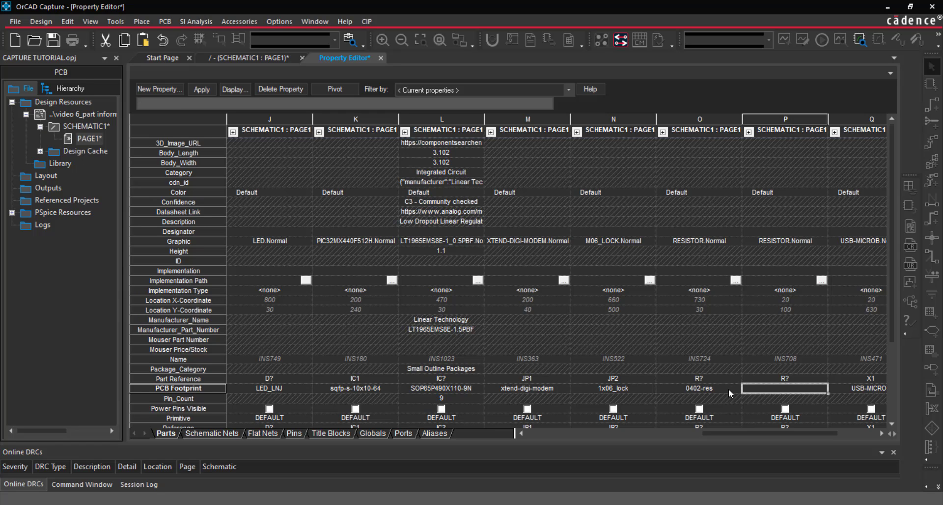
type("0402-res")
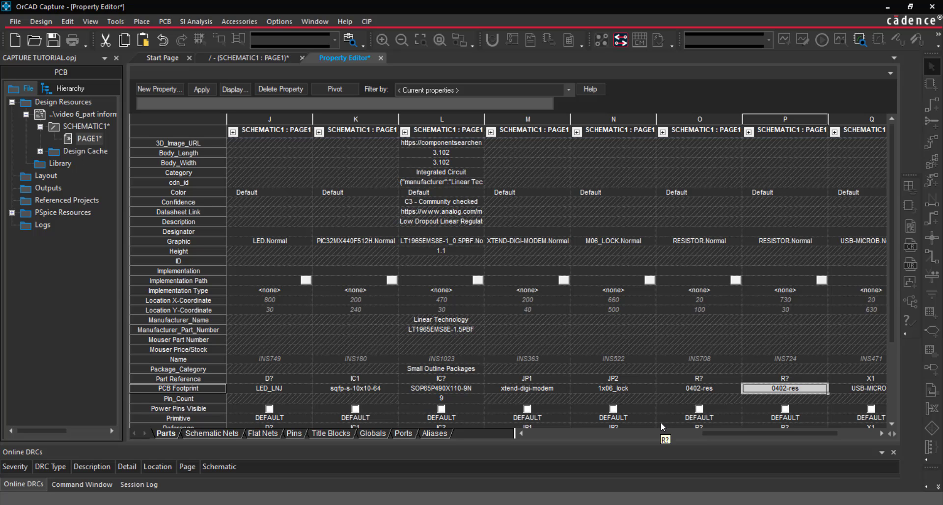
left_click(381, 58)
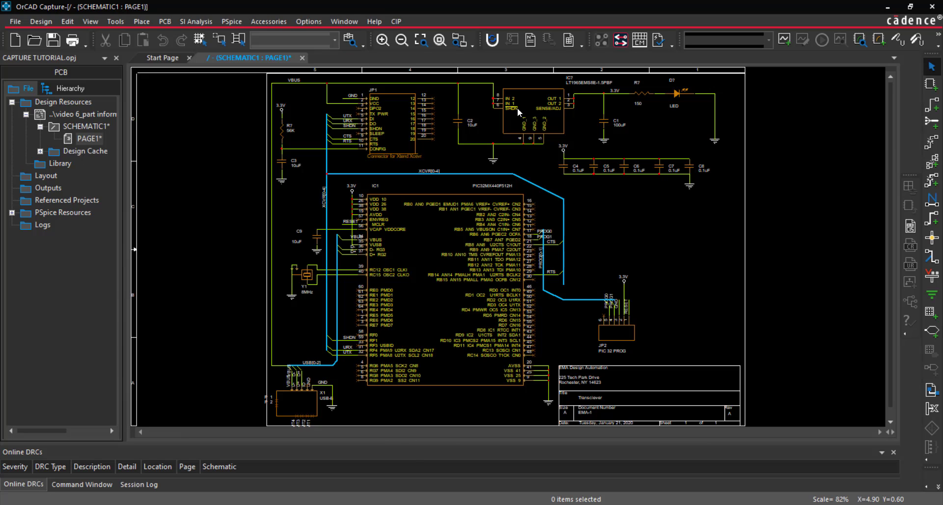
- Show the footprint of the LT1965 regulator, and inspect the footprints of the 150 resistor, JP2, X1 and IC1
right_click(517, 107)
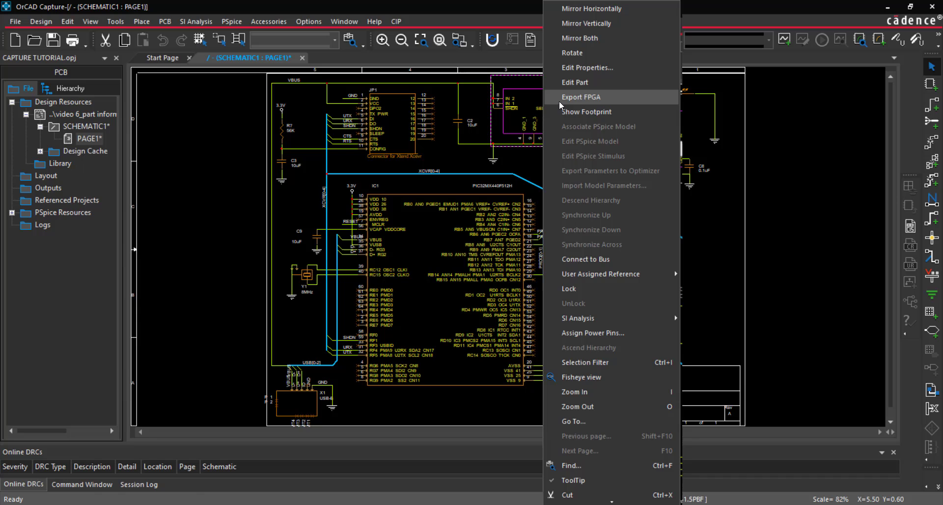
left_click(585, 115)
left_click(565, 167)
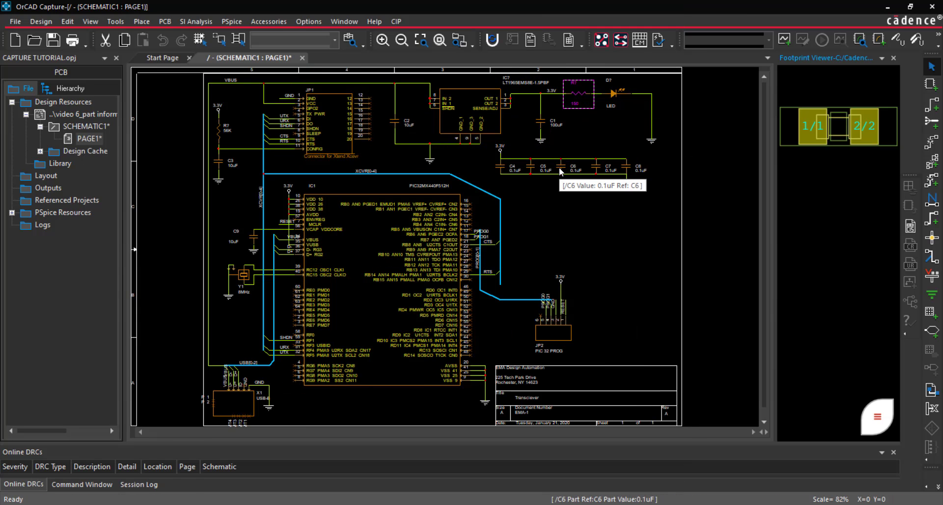
left_click(546, 331)
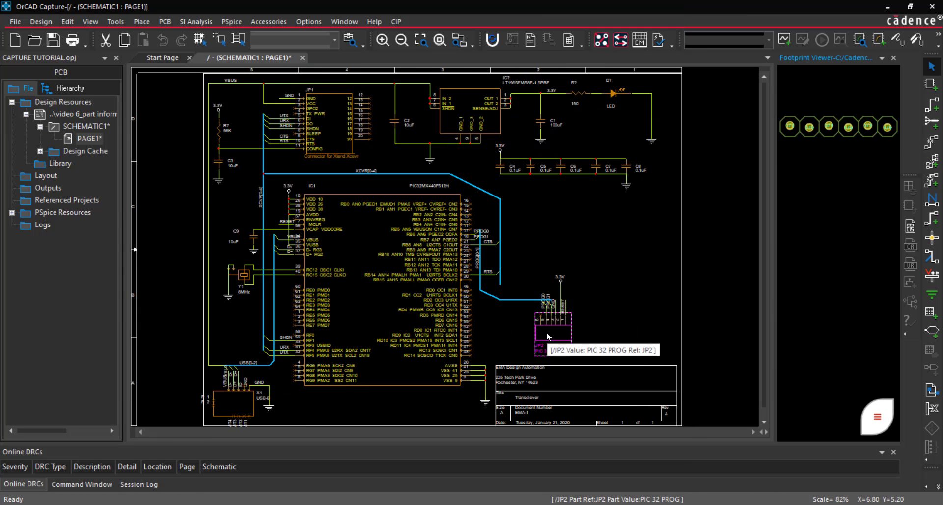
left_click(246, 403)
left_click(367, 331)
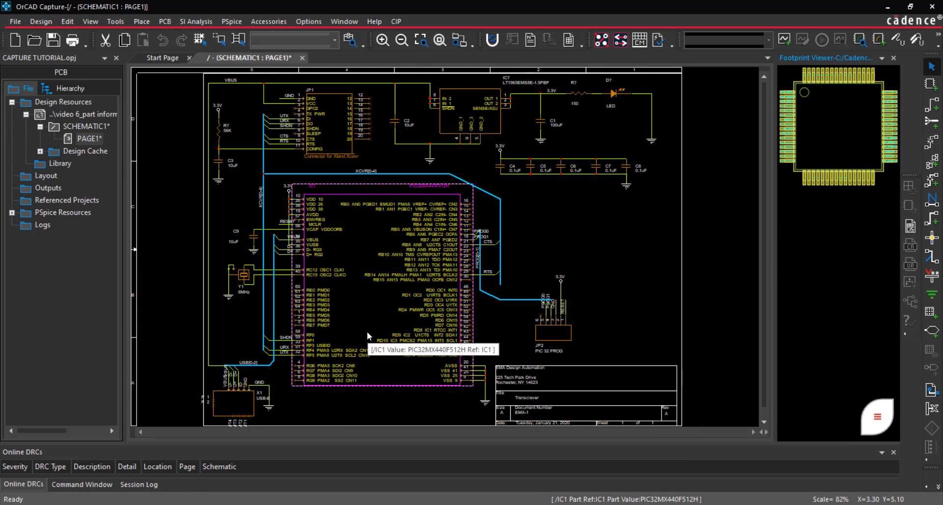